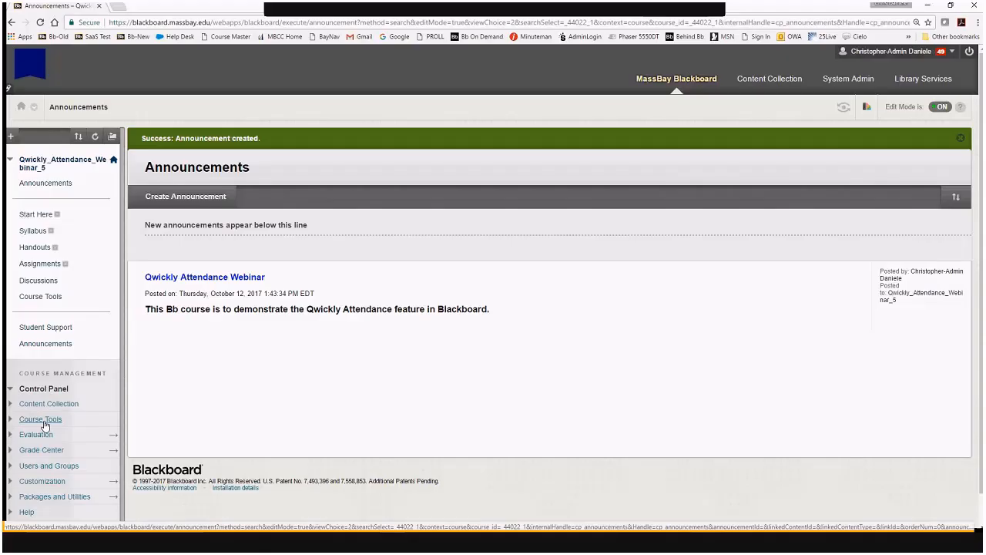
Open Qwickly Attendance from the course tools to view its start page, and return to the course announcements
{"action": "left_click", "coordinate": [40, 419]}
{"action": "scroll", "coordinate": [61, 428], "scroll_direction": "down", "scroll_amount": 3}
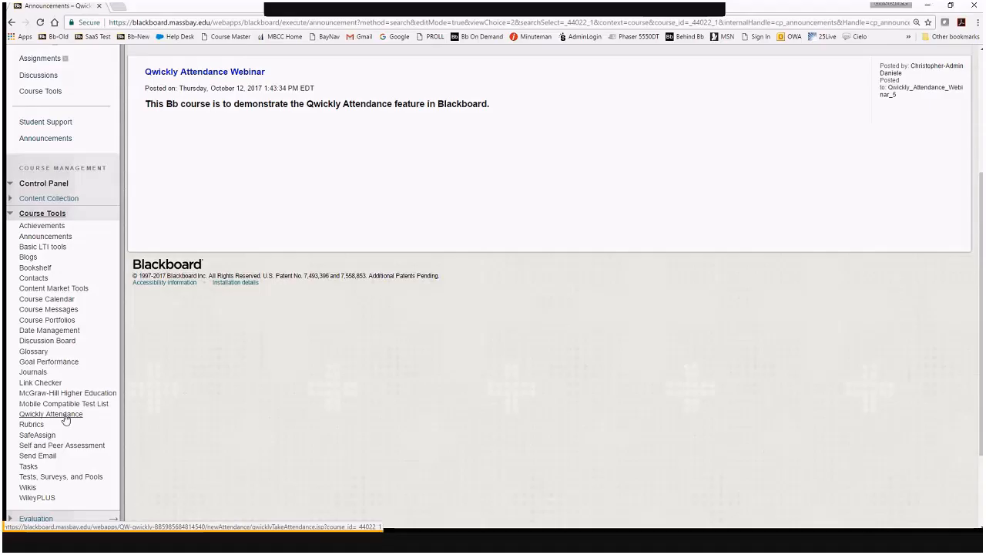
{"action": "left_click", "coordinate": [66, 417]}
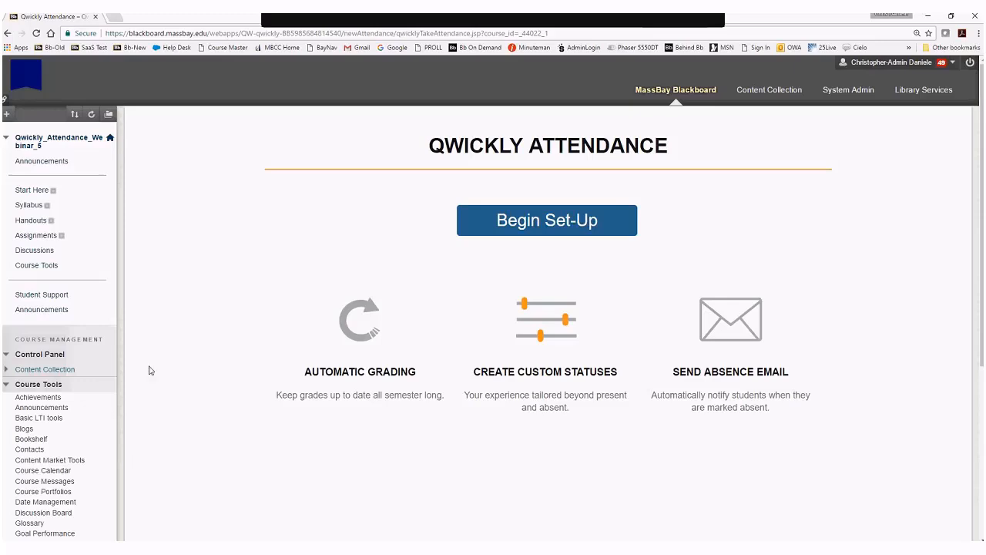
{"action": "left_click", "coordinate": [58, 161]}
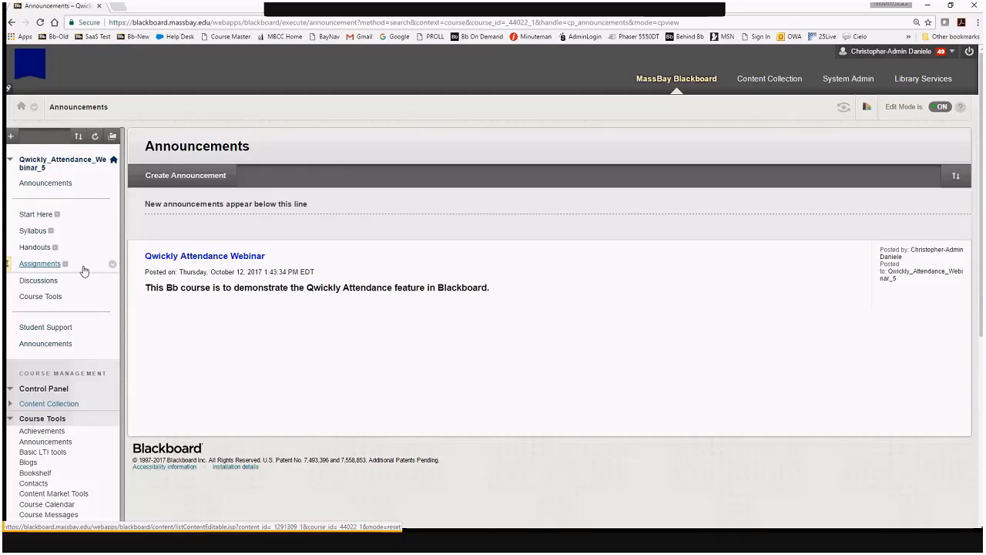
Add a tool link named Attendance1 to the course menu with type Qwickly Attendance, available to users
{"action": "left_click", "coordinate": [11, 136]}
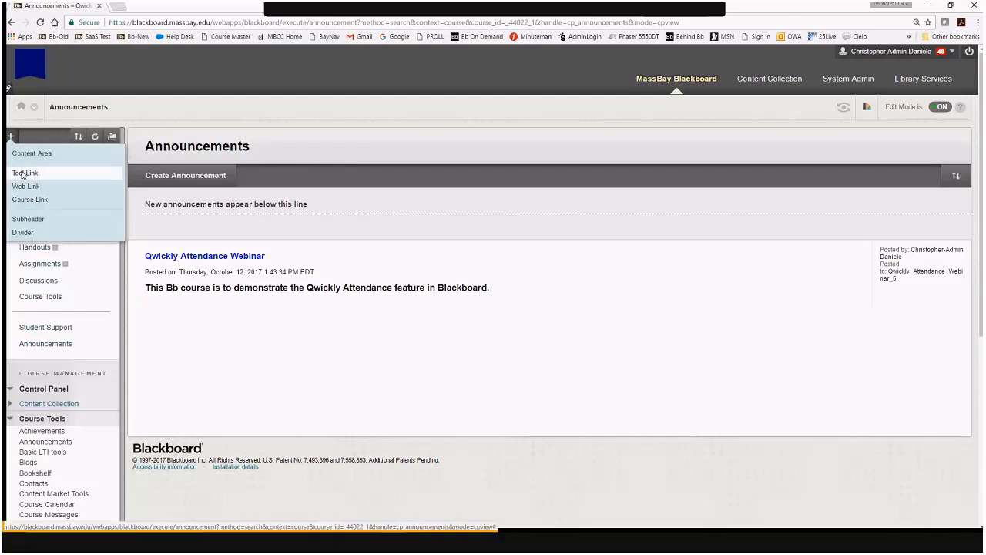
{"action": "left_click", "coordinate": [23, 173]}
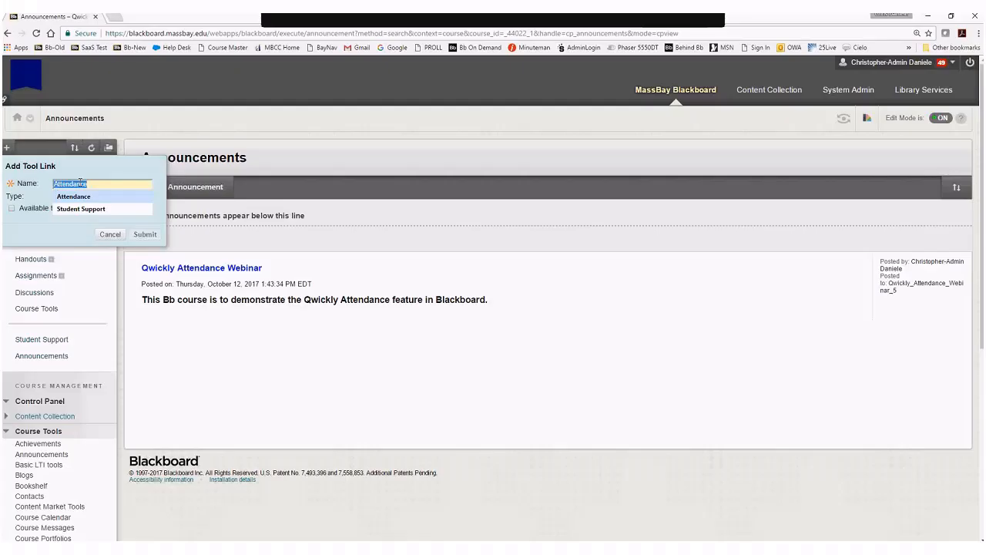
{"action": "left_click", "coordinate": [73, 195]}
{"action": "left_click", "coordinate": [100, 196]}
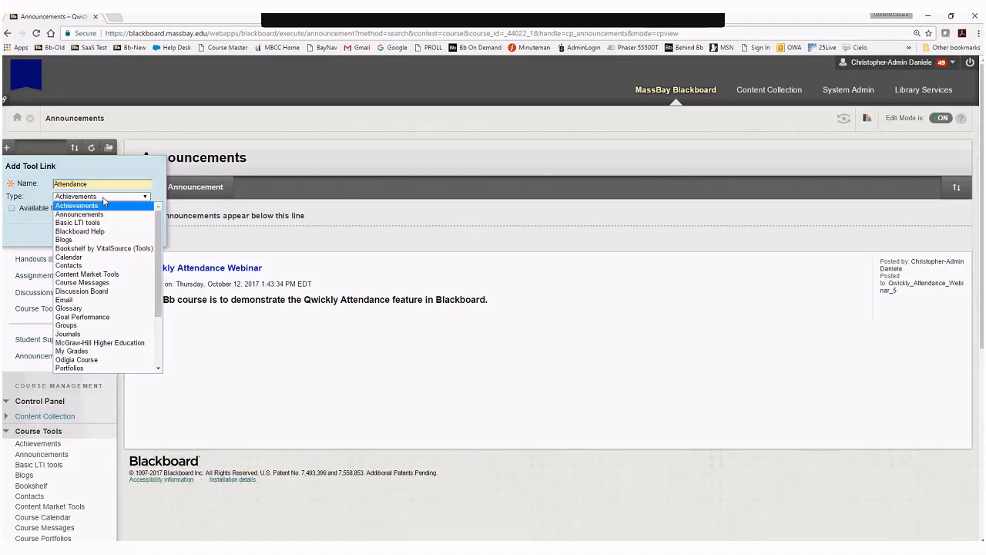
{"action": "scroll", "coordinate": [94, 267], "scroll_direction": "down", "scroll_amount": 3}
{"action": "left_click", "coordinate": [109, 311]}
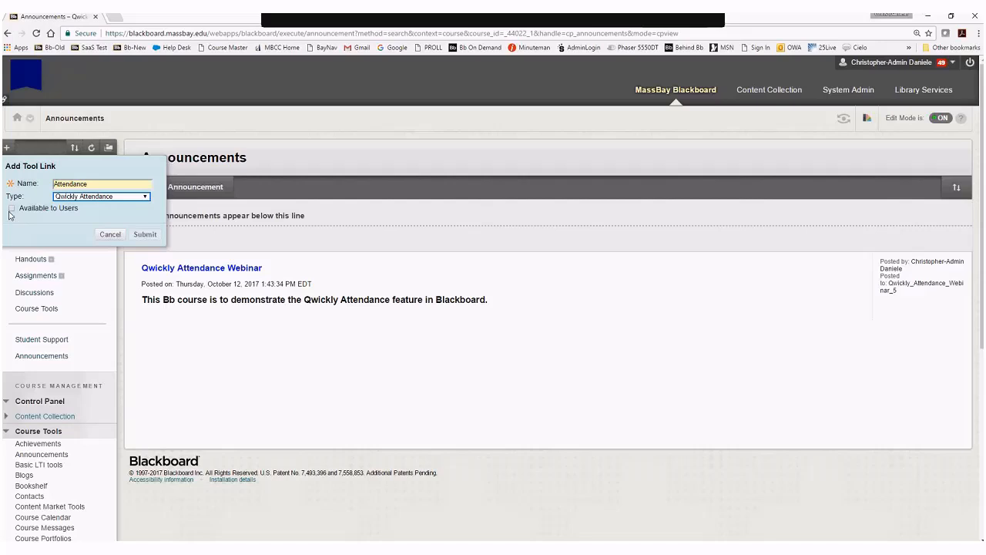
{"action": "left_click", "coordinate": [11, 209]}
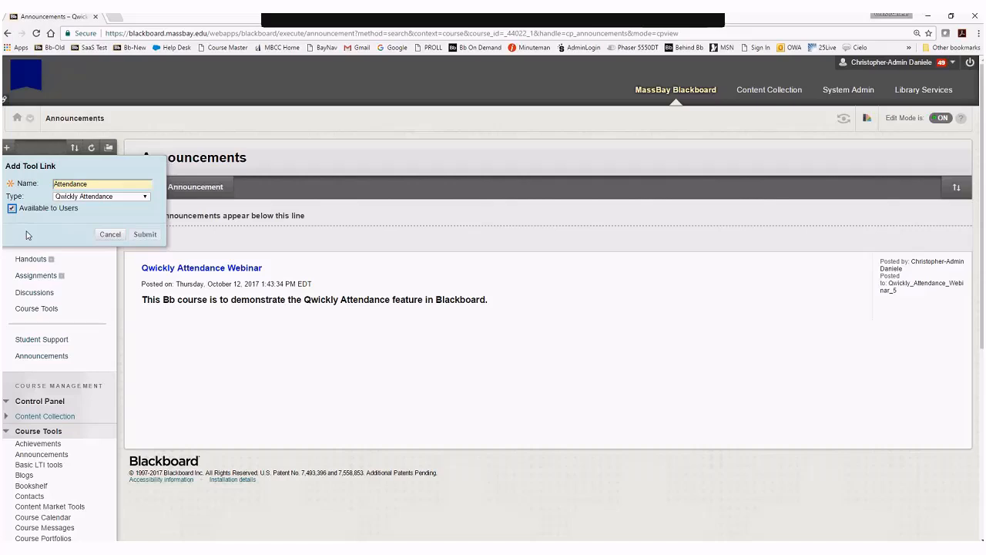
{"action": "left_click", "coordinate": [141, 229]}
{"action": "type", "text": "1"}
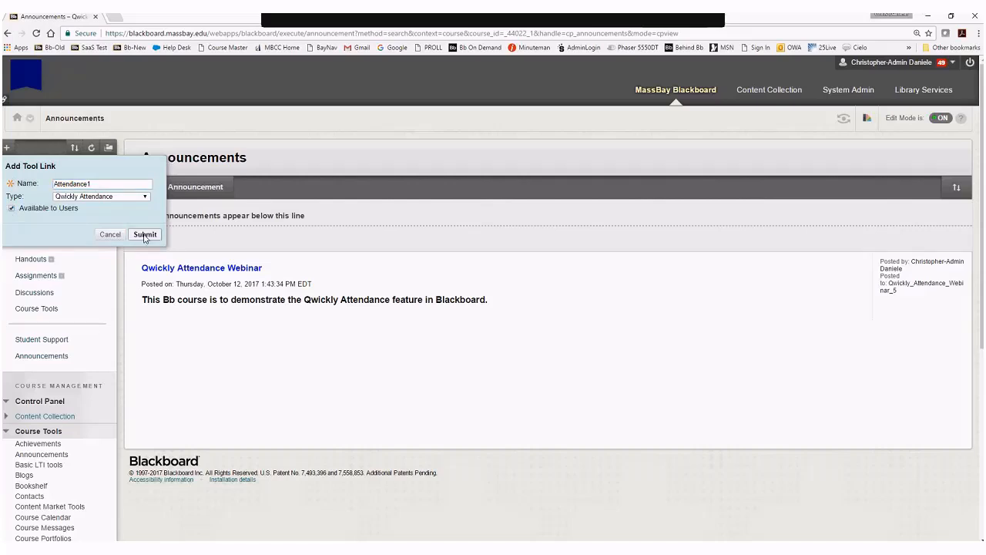
{"action": "left_click", "coordinate": [144, 235]}
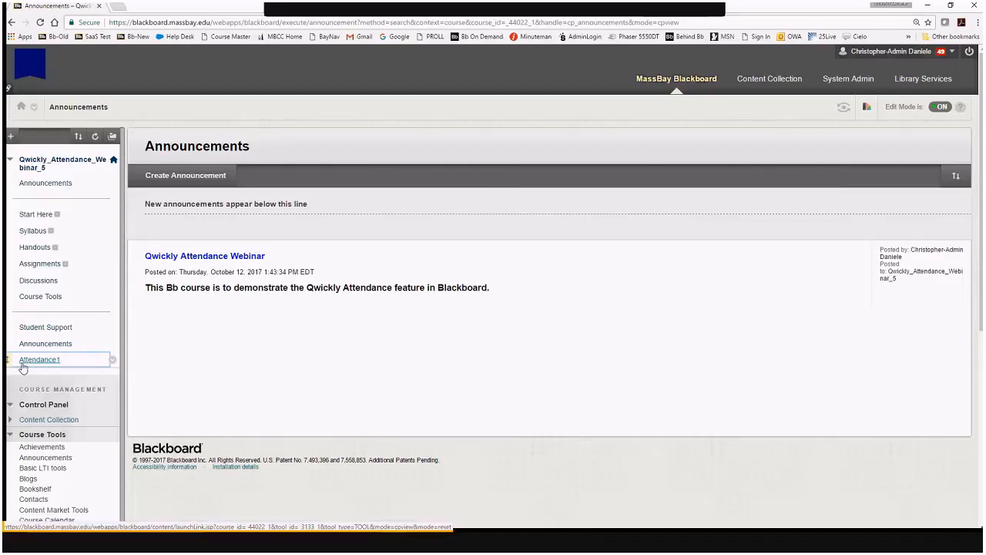
Move the Attendance1 link above Student Support in the course menu and begin the attendance set-up from it
{"action": "left_click_drag", "start_coordinate": [38, 359], "coordinate": [24, 327]}
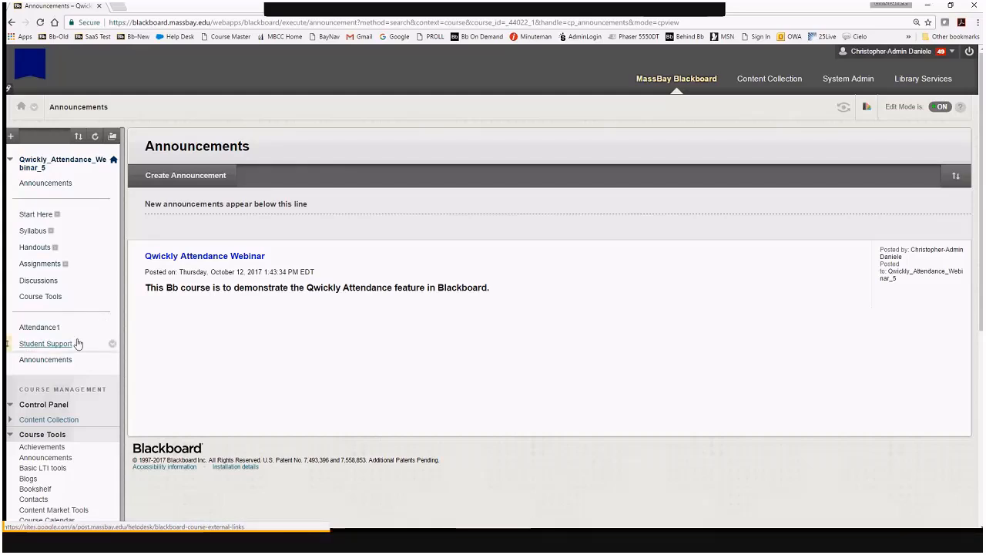
{"action": "left_click", "coordinate": [43, 330]}
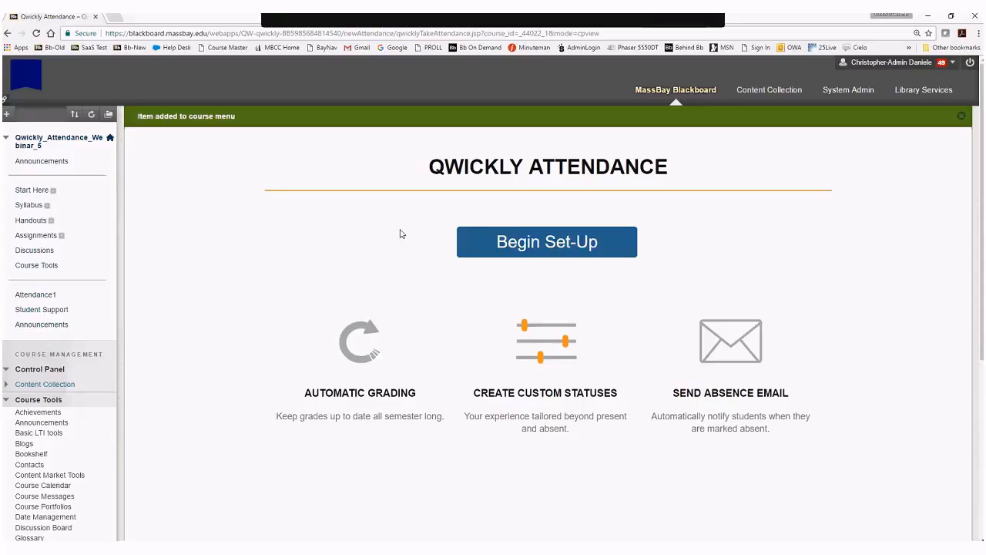
{"action": "left_click", "coordinate": [530, 247]}
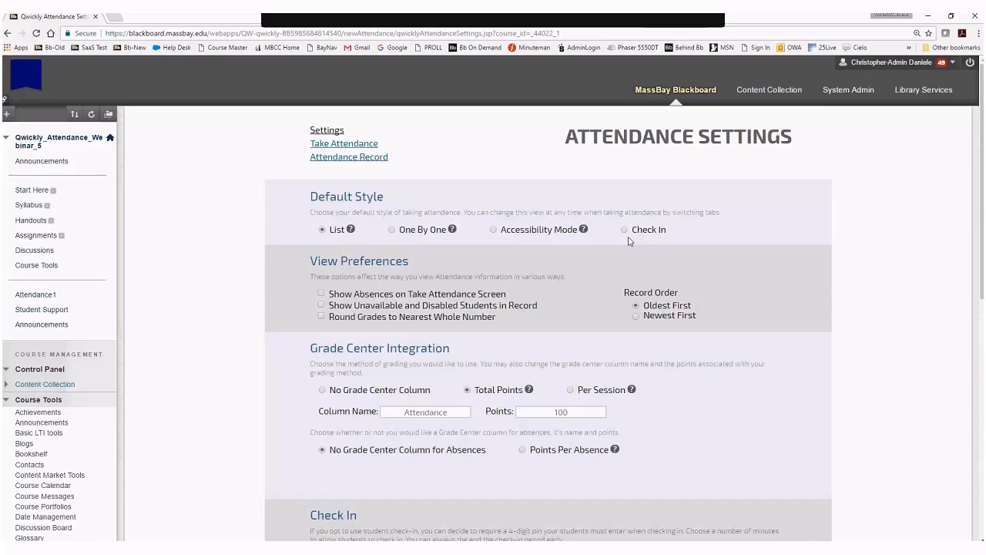
Try the Show Absences on Take Attendance Screen option in the view preferences and switch it back off
{"action": "scroll", "coordinate": [602, 388], "scroll_direction": "down", "scroll_amount": 2}
{"action": "scroll", "coordinate": [602, 388], "scroll_direction": "up", "scroll_amount": 2}
{"action": "scroll", "coordinate": [365, 233], "scroll_direction": "down", "scroll_amount": 1}
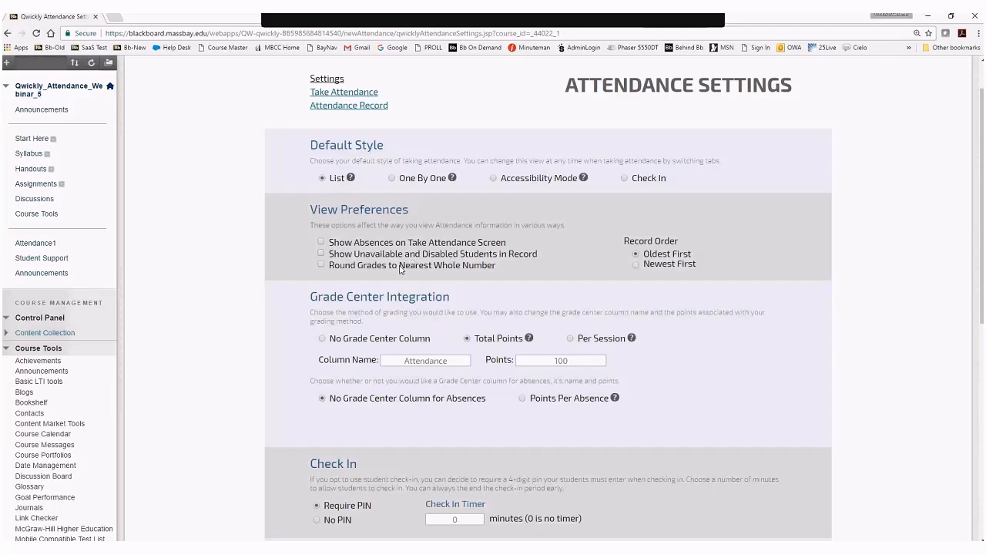
{"action": "left_click", "coordinate": [320, 242]}
{"action": "left_click", "coordinate": [321, 243]}
{"action": "scroll", "coordinate": [504, 262], "scroll_direction": "down", "scroll_amount": 1}
{"action": "scroll", "coordinate": [504, 258], "scroll_direction": "down", "scroll_amount": 1}
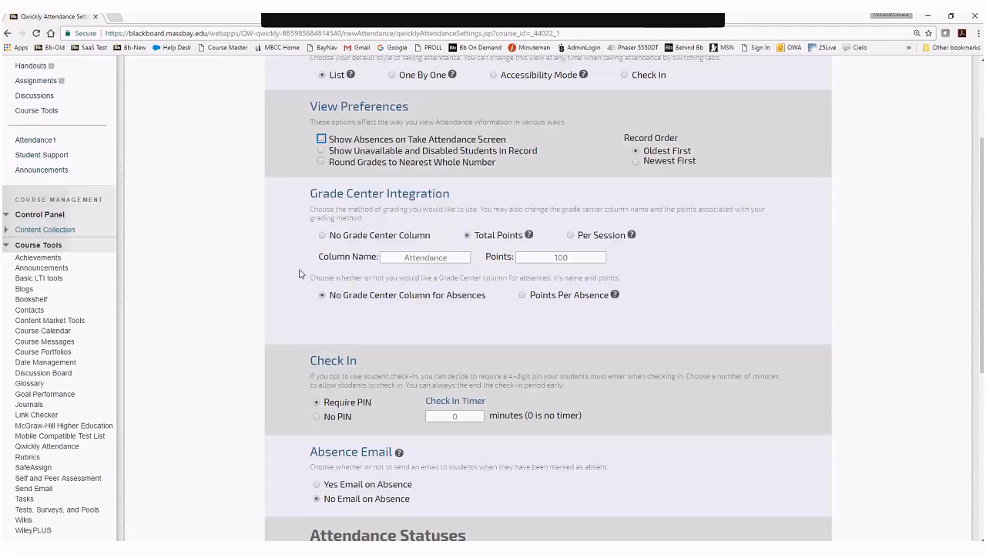
Try No Grade Center Column for the grade integration, return to Total Points and inspect its column name and points
{"action": "left_click", "coordinate": [322, 236]}
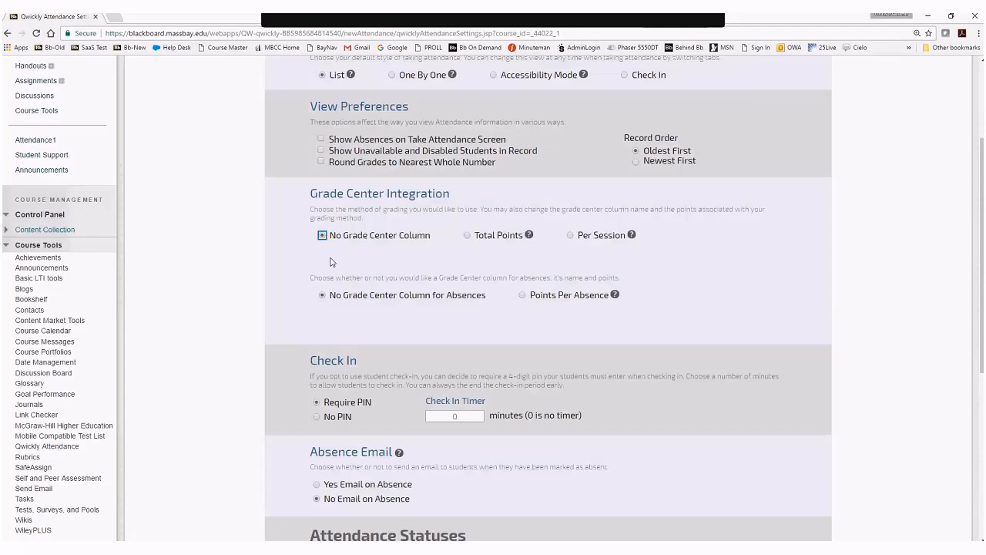
{"action": "left_click", "coordinate": [467, 235]}
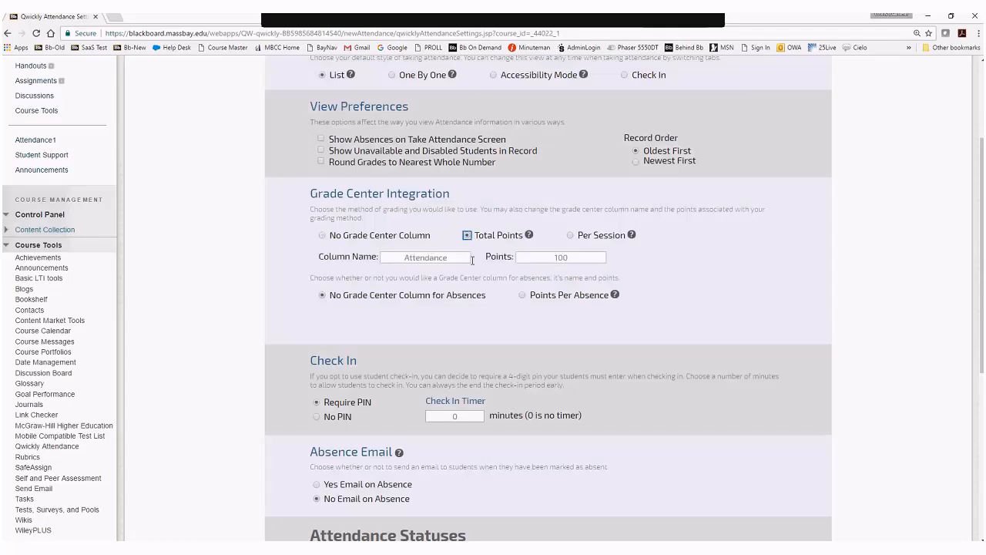
{"action": "left_click", "coordinate": [477, 241]}
{"action": "left_click_drag", "start_coordinate": [399, 256], "coordinate": [457, 258]}
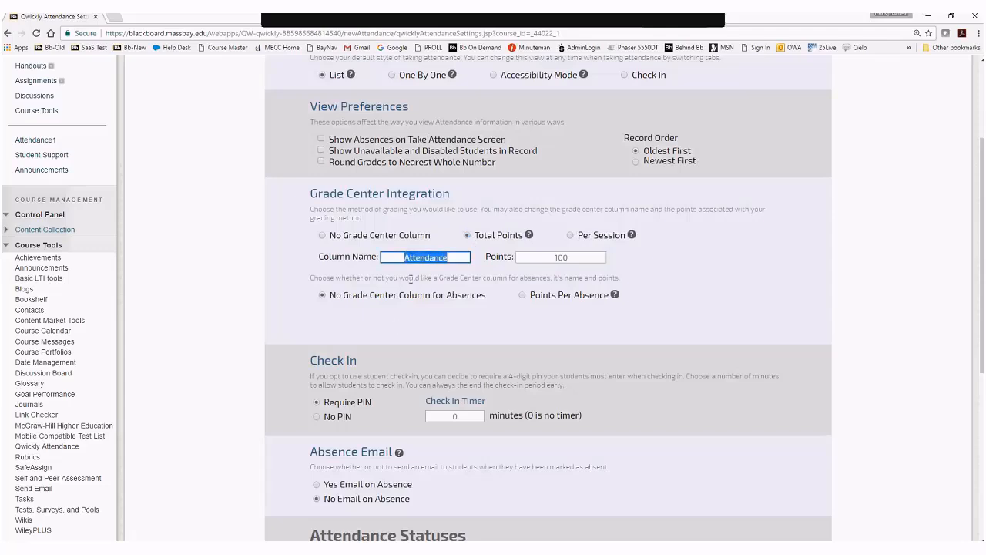
{"action": "left_click", "coordinate": [457, 256]}
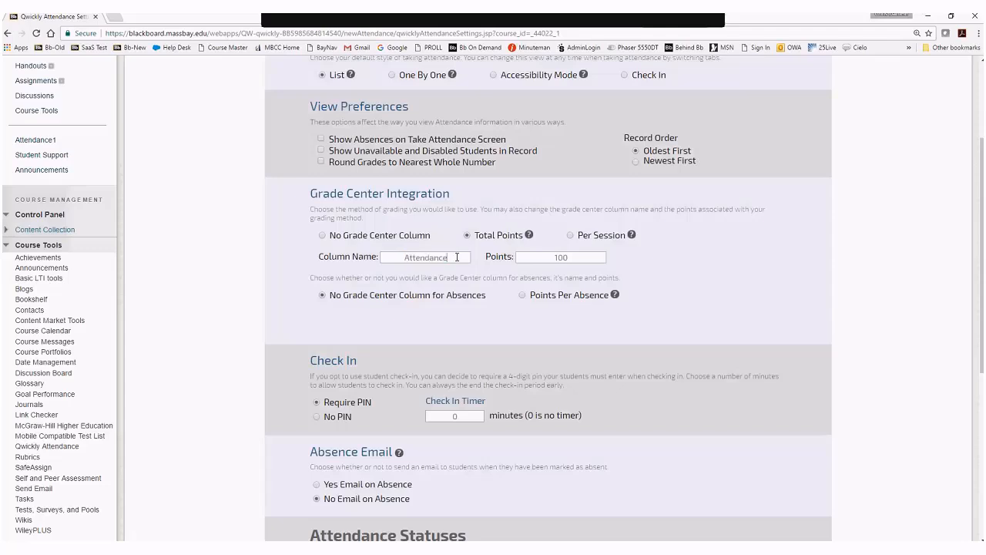
{"action": "double_click", "coordinate": [536, 257]}
{"action": "left_click", "coordinate": [600, 257]}
{"action": "double_click", "coordinate": [544, 258]}
{"action": "left_click", "coordinate": [592, 256]}
Try Per Session grading with 2 points, and return to Total Points with 100 points
{"action": "left_click", "coordinate": [570, 235]}
{"action": "double_click", "coordinate": [562, 257]}
{"action": "type", "text": "2"}
{"action": "left_click", "coordinate": [466, 235]}
{"action": "type", "text": "100"}
Turn on Yes Email on Absence, save the attendance settings and return to the attendance page
{"action": "scroll", "coordinate": [433, 308], "scroll_direction": "down", "scroll_amount": 2}
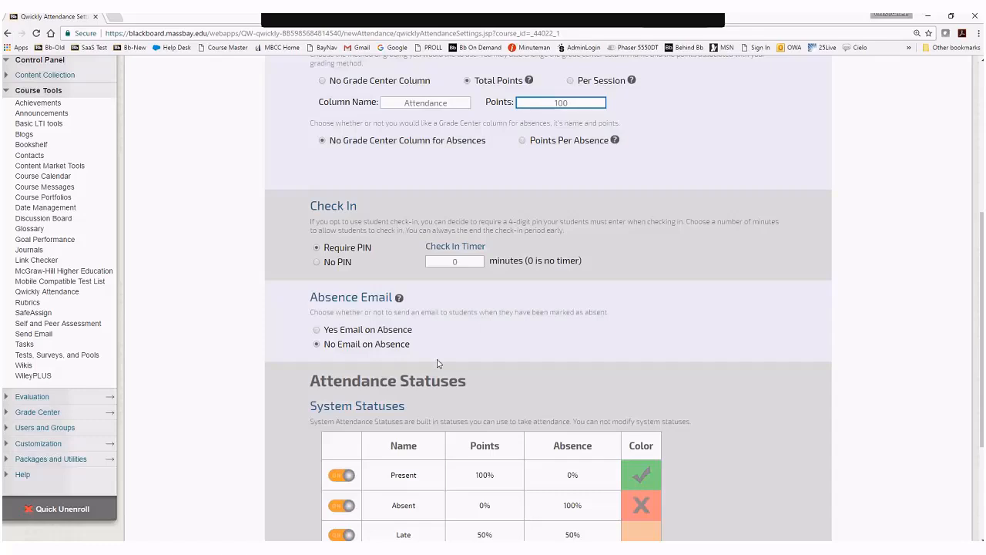
{"action": "scroll", "coordinate": [429, 322], "scroll_direction": "down", "scroll_amount": 1}
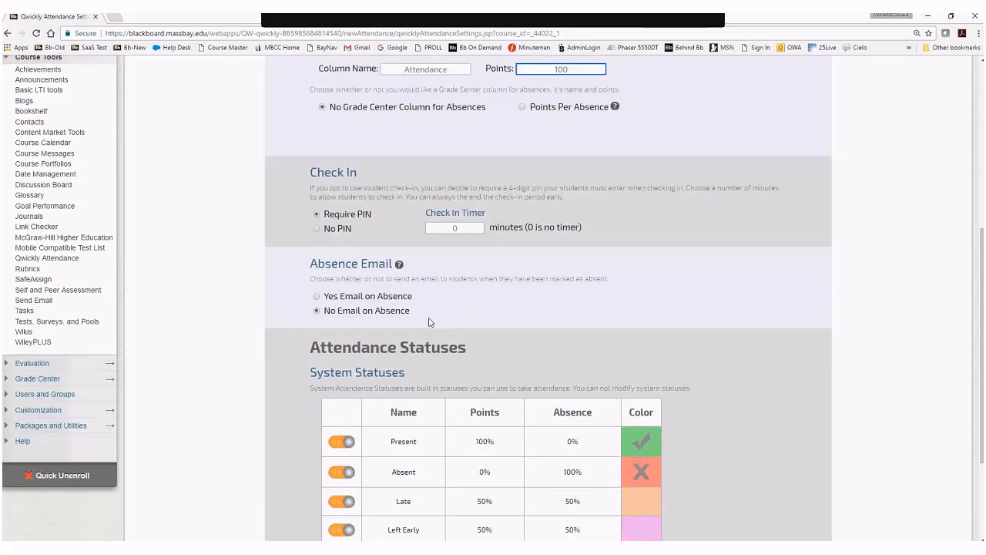
{"action": "scroll", "coordinate": [429, 322], "scroll_direction": "down", "scroll_amount": 2}
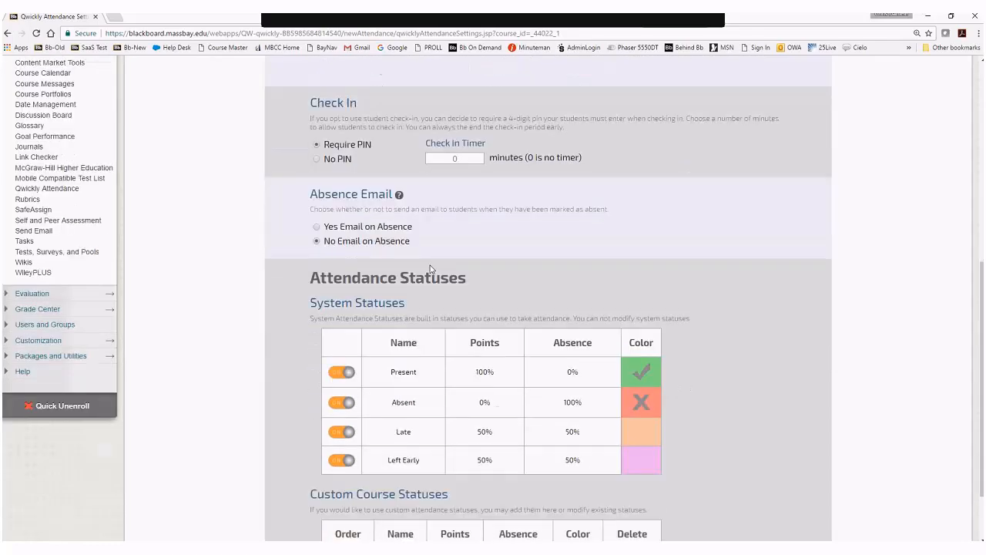
{"action": "left_click", "coordinate": [317, 228]}
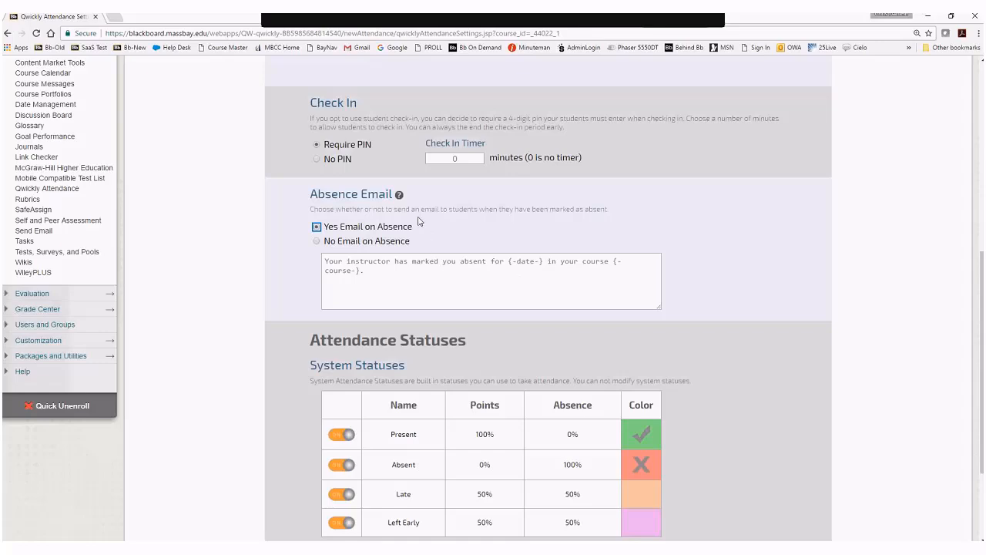
{"action": "mouse_move", "coordinate": [399, 196]}
{"action": "scroll", "coordinate": [452, 239], "scroll_direction": "down", "scroll_amount": 2}
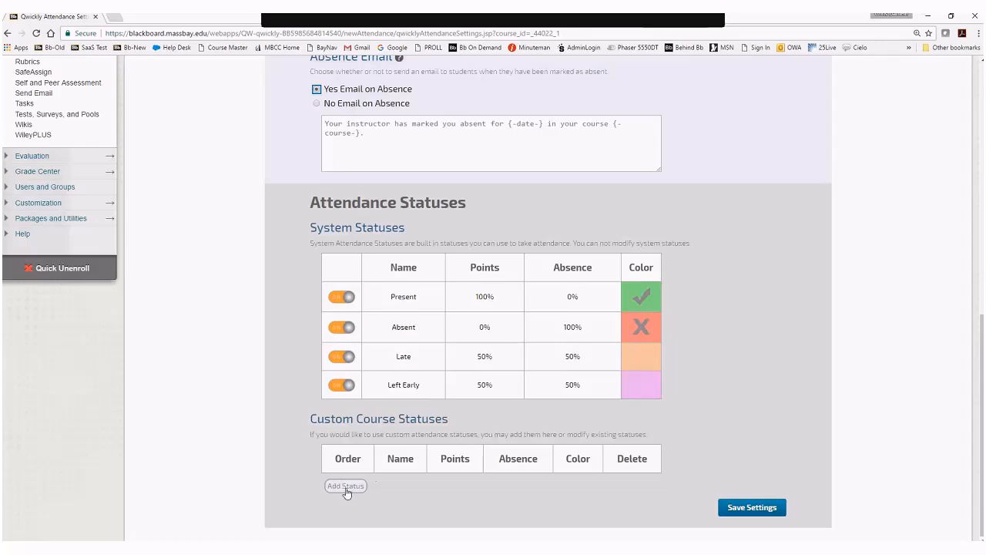
{"action": "left_click", "coordinate": [747, 508]}
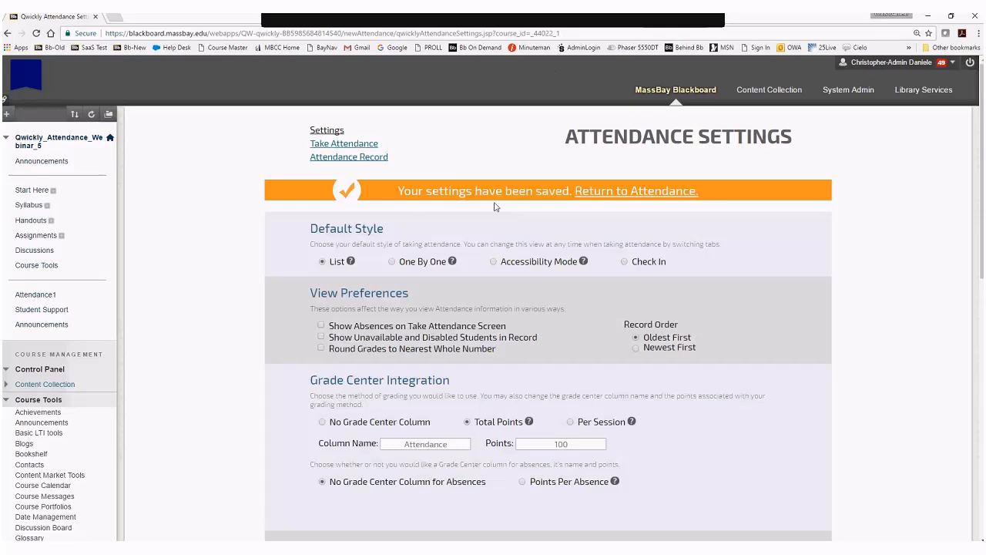
{"action": "left_click", "coordinate": [610, 192]}
Look through the student list and the One by One, Accessibility and Check-In attendance views, ending on Full List
{"action": "scroll", "coordinate": [586, 310], "scroll_direction": "down", "scroll_amount": 3}
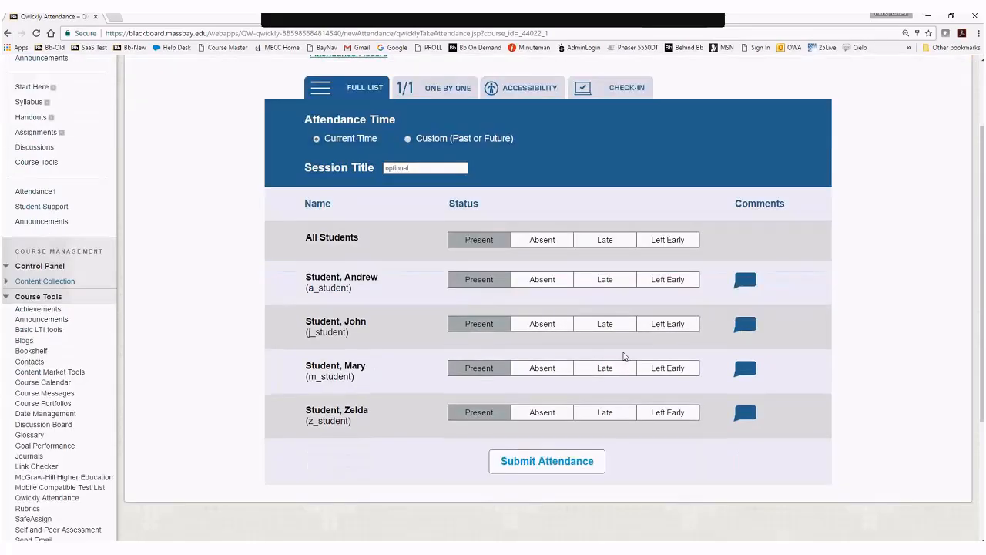
{"action": "scroll", "coordinate": [522, 242], "scroll_direction": "up", "scroll_amount": 1}
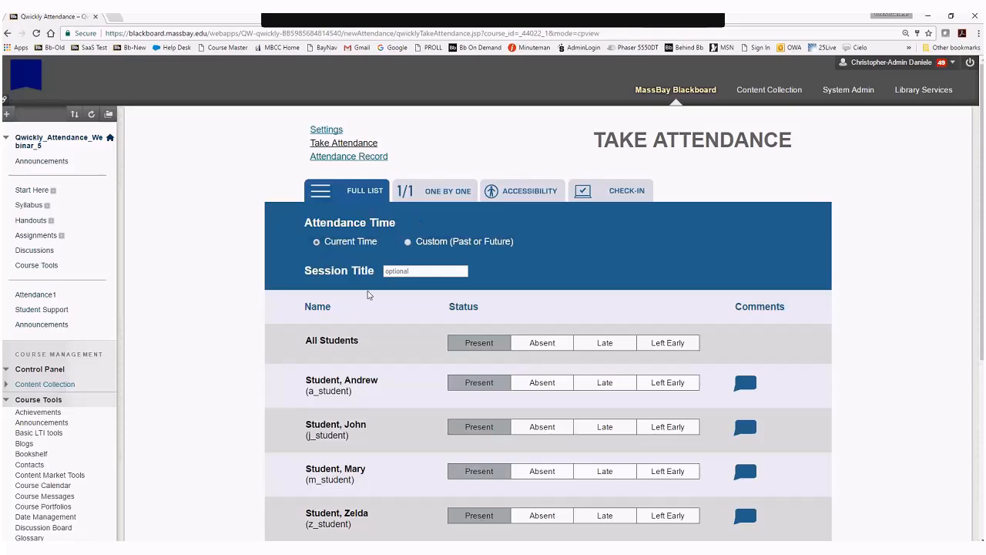
{"action": "scroll", "coordinate": [369, 295], "scroll_direction": "down", "scroll_amount": 2}
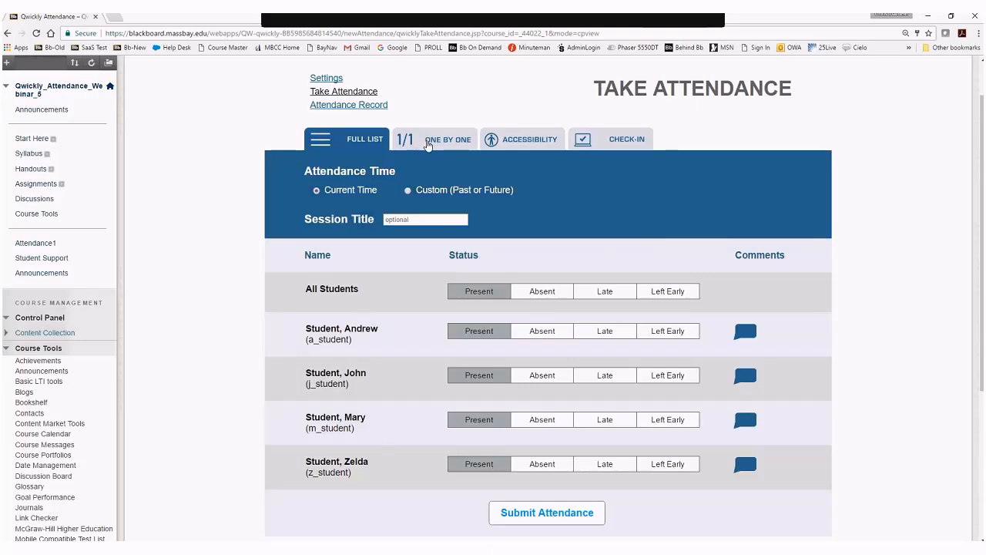
{"action": "left_click", "coordinate": [437, 141]}
{"action": "left_click", "coordinate": [529, 139]}
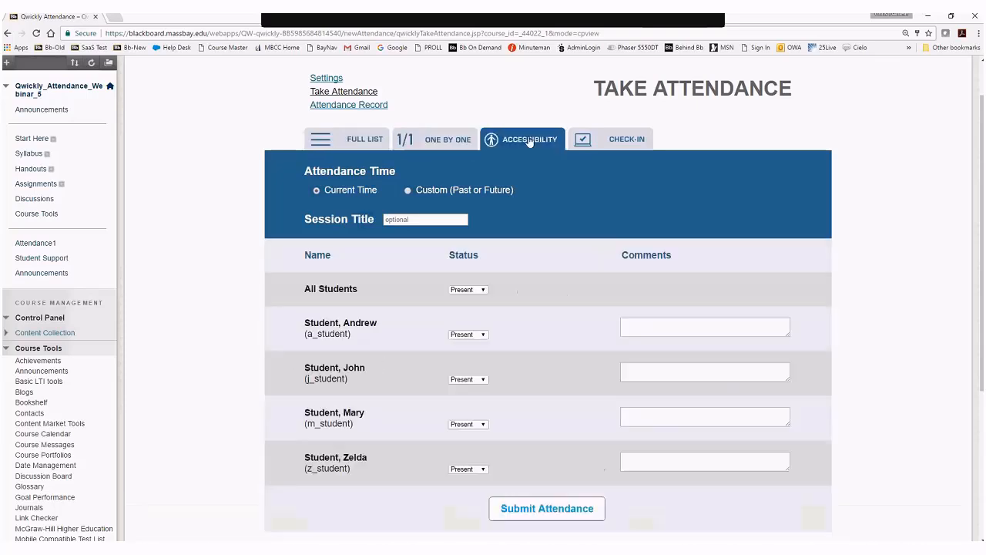
{"action": "left_click", "coordinate": [613, 140]}
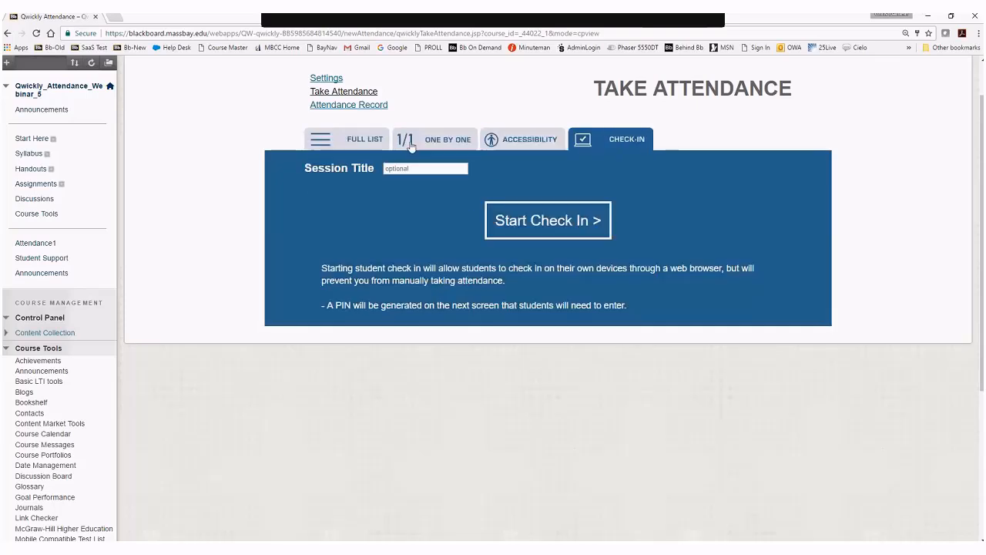
{"action": "left_click", "coordinate": [364, 139]}
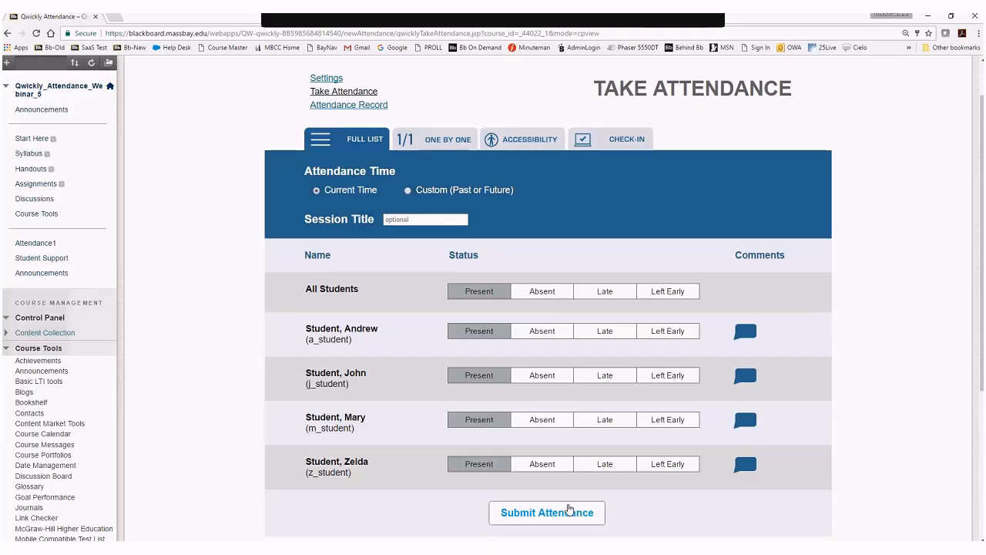
Set a custom attendance time of 2017/10/09 at 9:00 AM for the session
{"action": "left_click", "coordinate": [408, 192]}
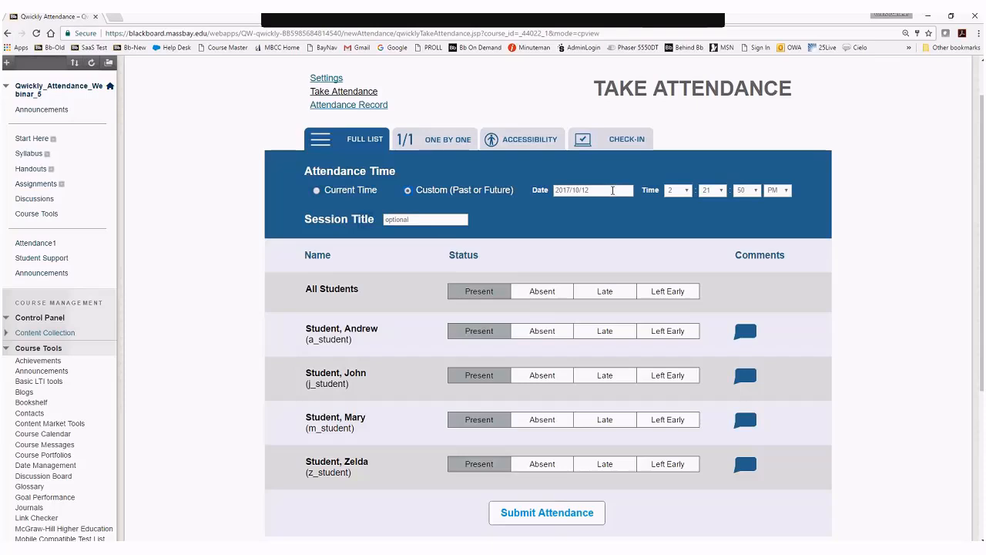
{"action": "left_click", "coordinate": [612, 190]}
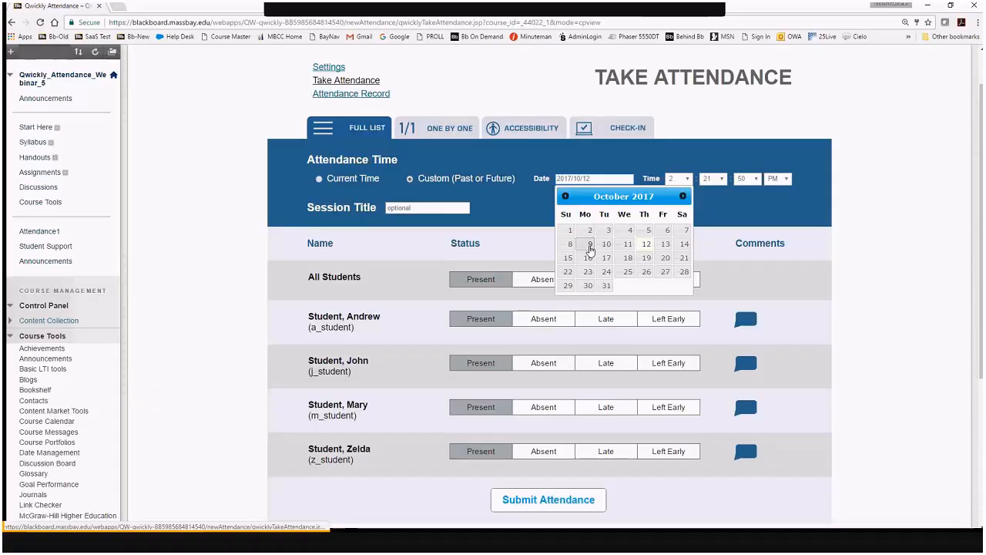
{"action": "left_click", "coordinate": [589, 256]}
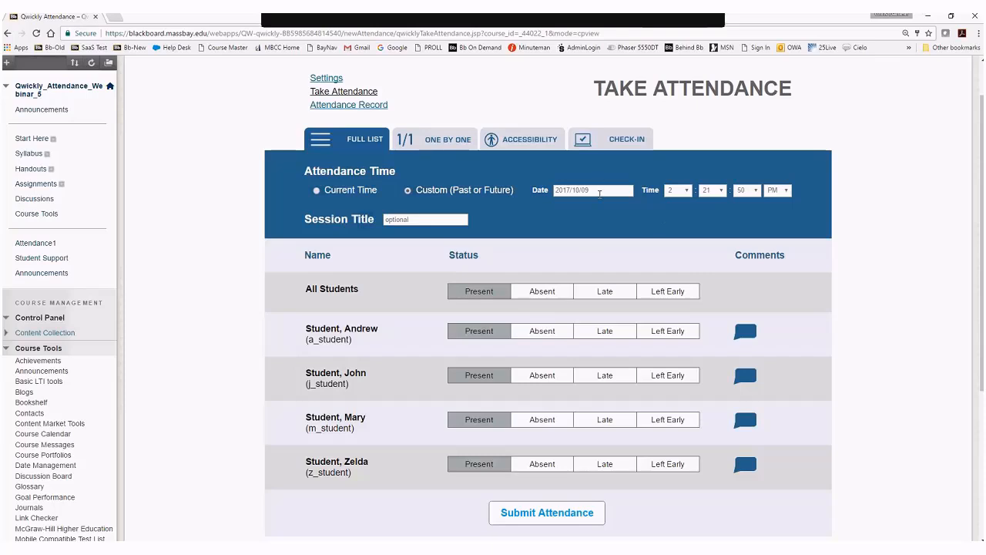
{"action": "left_click", "coordinate": [677, 190]}
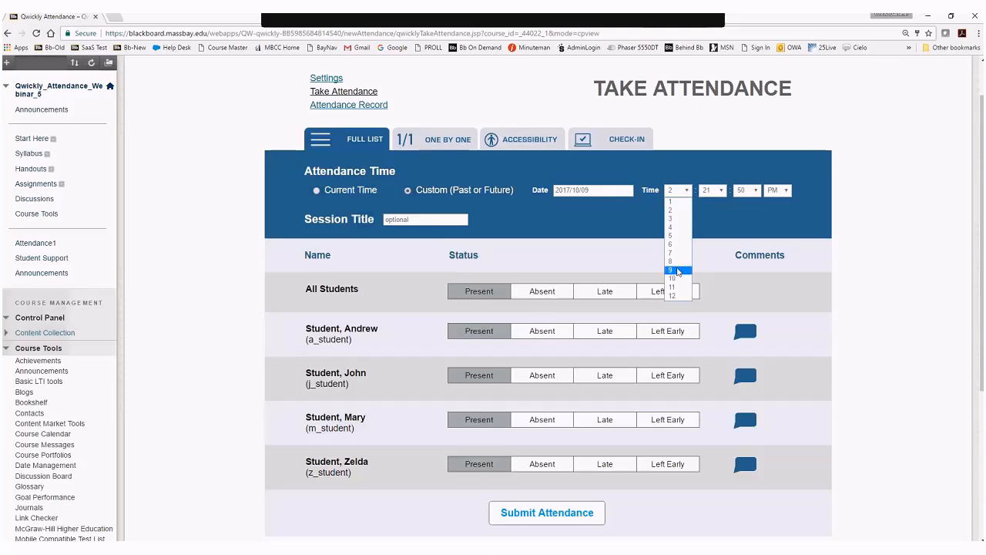
{"action": "left_click", "coordinate": [680, 269]}
{"action": "left_click", "coordinate": [713, 191]}
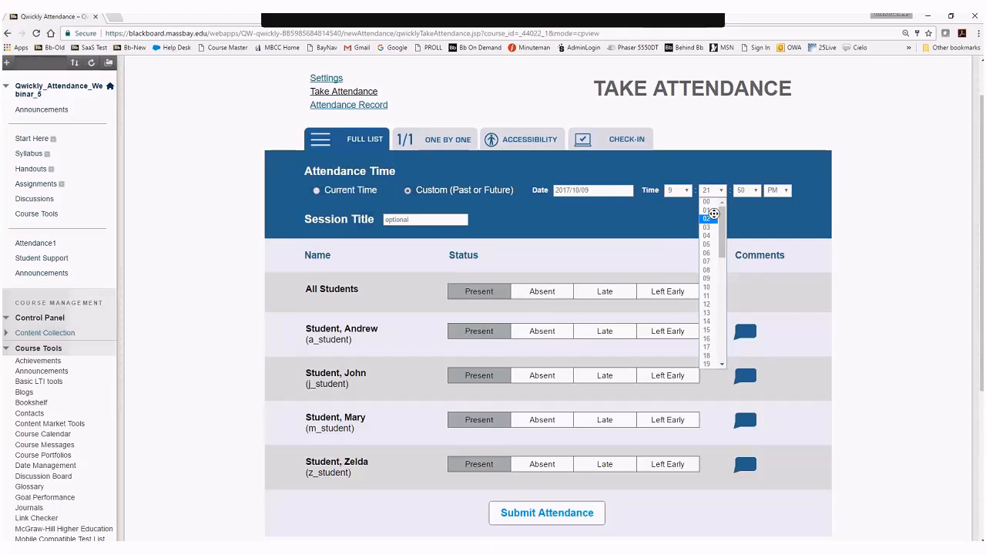
{"action": "left_click", "coordinate": [710, 202]}
{"action": "left_click", "coordinate": [744, 191]}
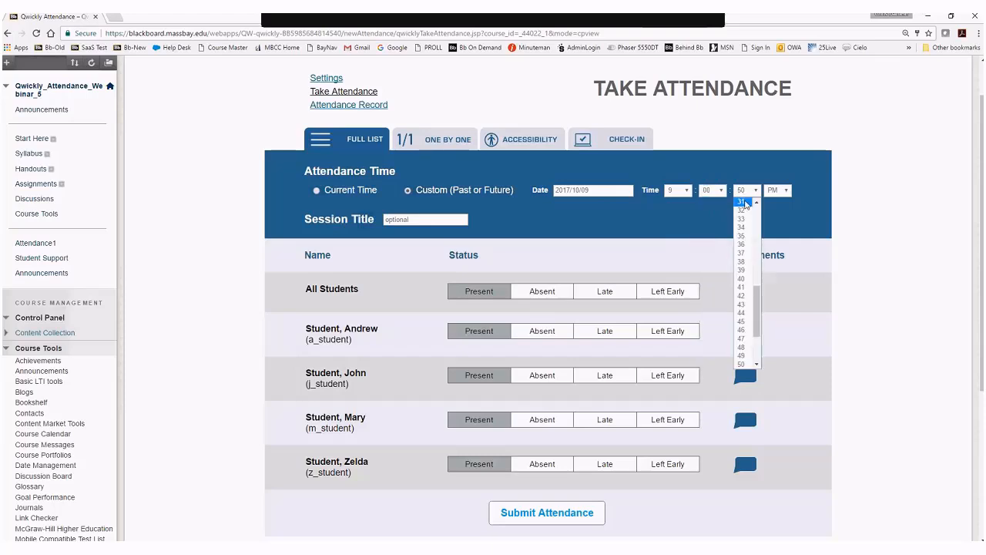
{"action": "left_click", "coordinate": [774, 194]}
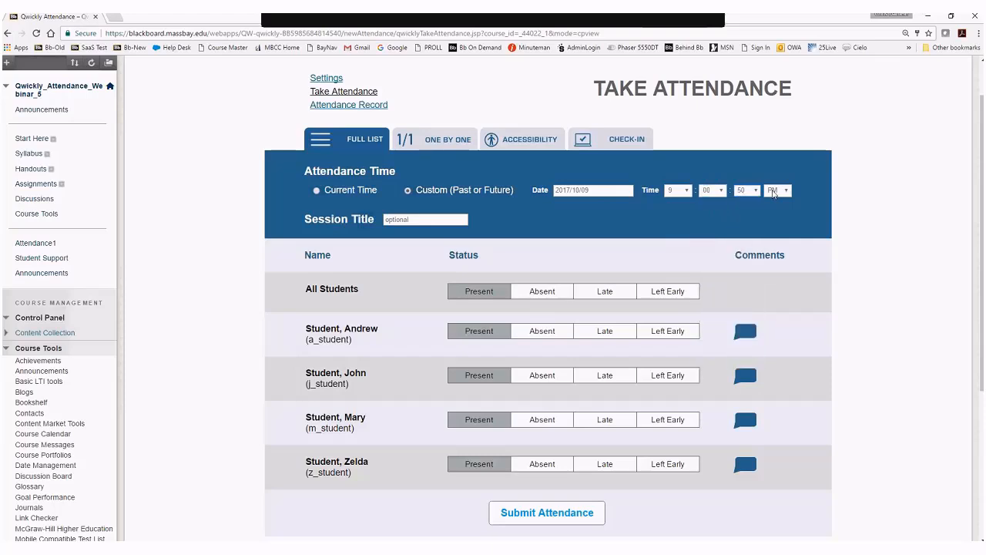
{"action": "left_click", "coordinate": [780, 200]}
Mark the second student Late, comment that he mentioned in an email he might be late, and submit the attendance
{"action": "left_click", "coordinate": [607, 377]}
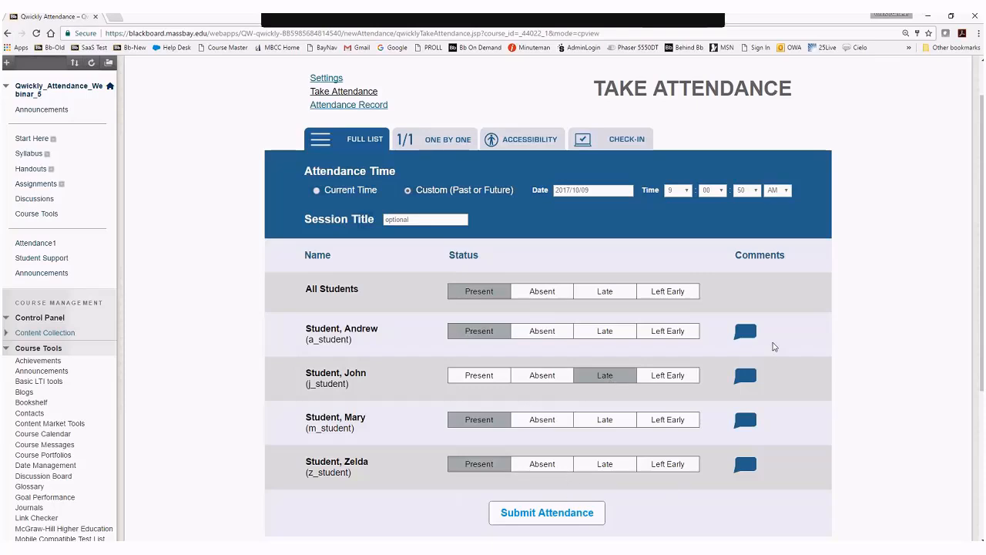
{"action": "left_click", "coordinate": [746, 377]}
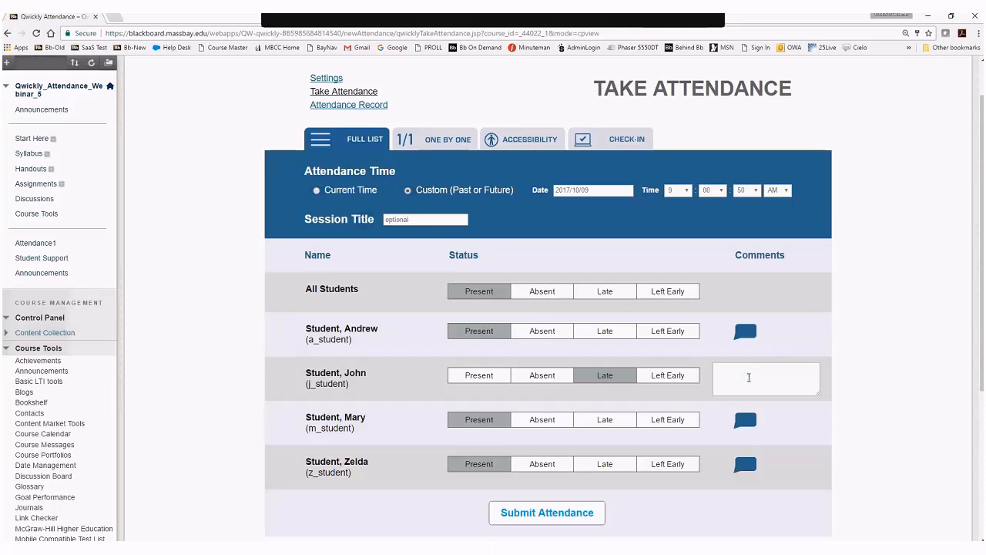
{"action": "left_click", "coordinate": [745, 373]}
{"action": "type", "text": "John mentioned in an email he might be late"}
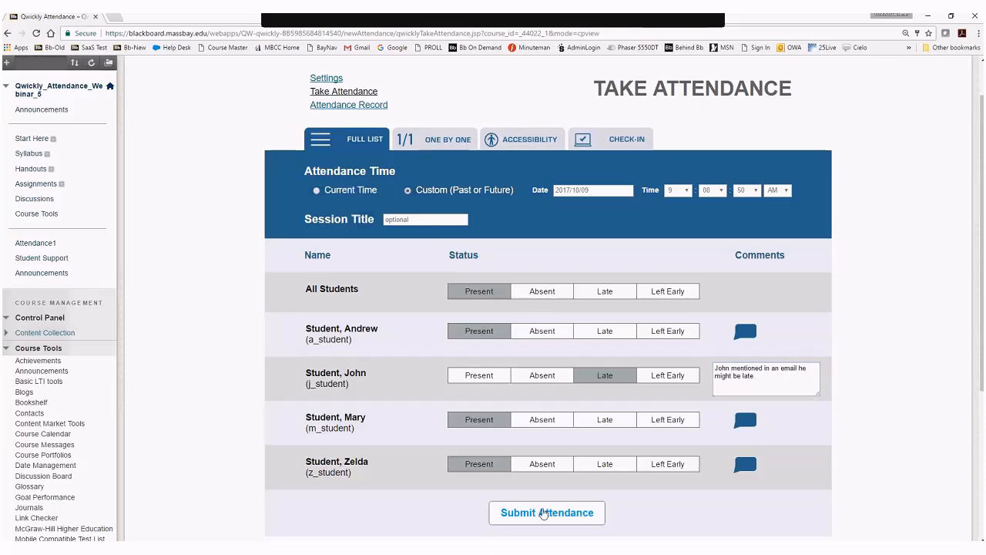
{"action": "left_click", "coordinate": [545, 513]}
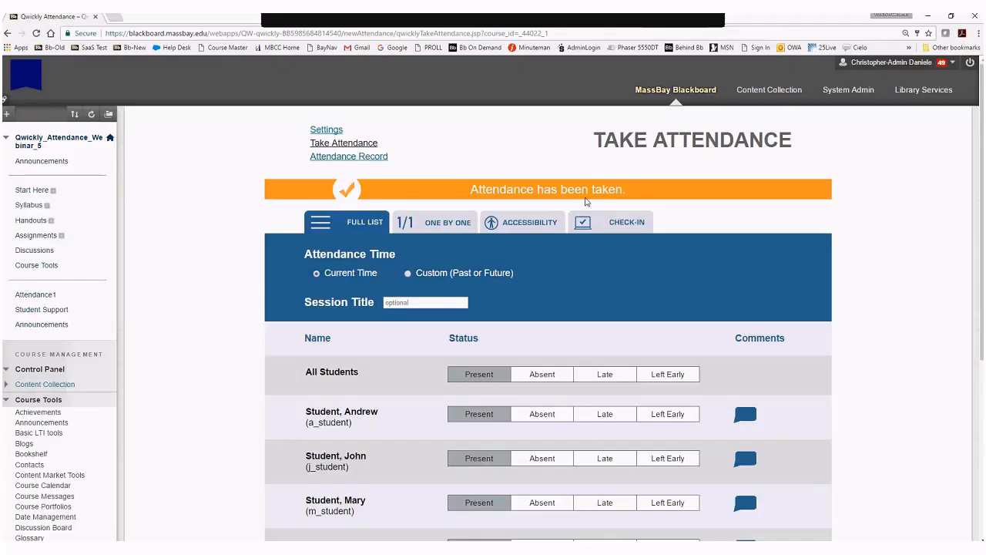
Start another session with a custom attendance time and choose 2017/10/09 as its date
{"action": "scroll", "coordinate": [580, 318], "scroll_direction": "down", "scroll_amount": 1}
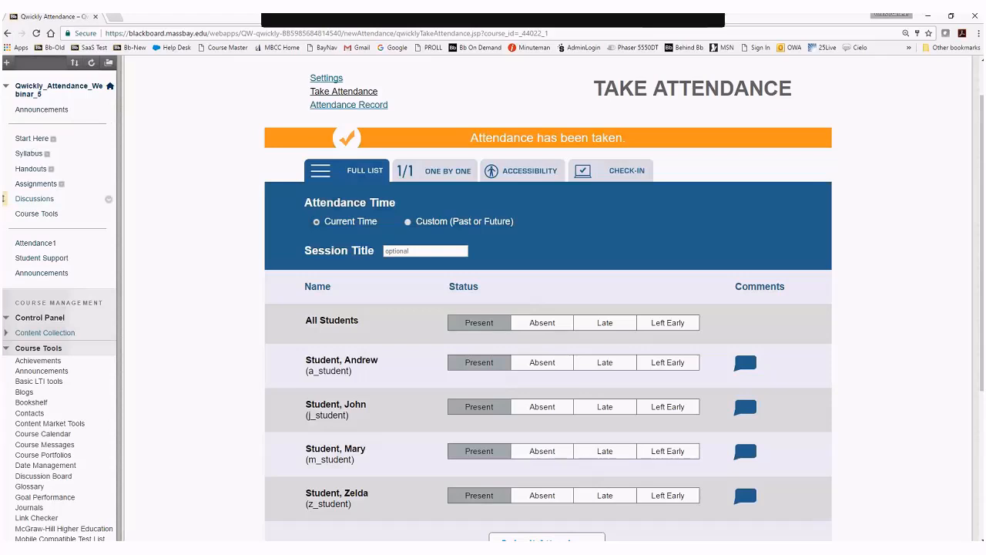
{"action": "left_click", "coordinate": [420, 221]}
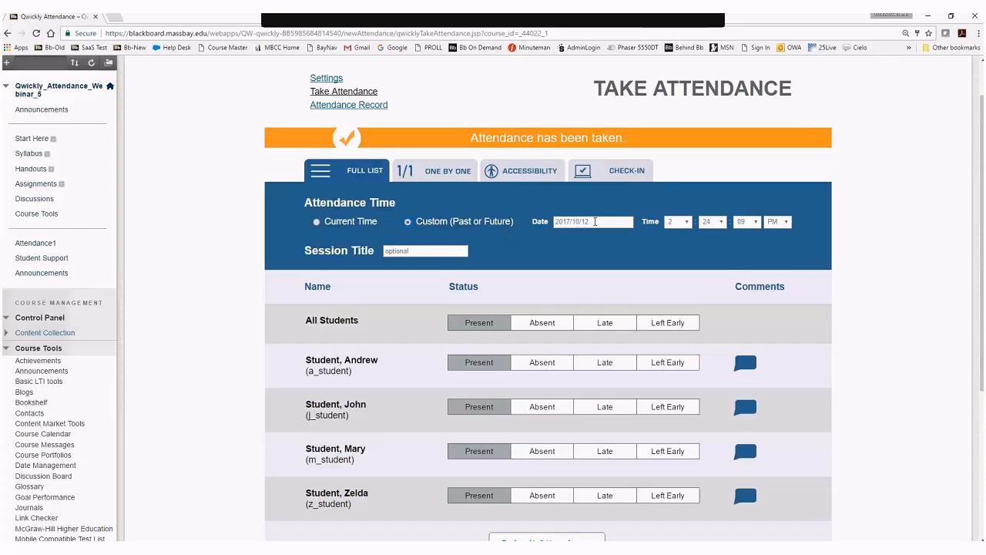
{"action": "left_click", "coordinate": [595, 221]}
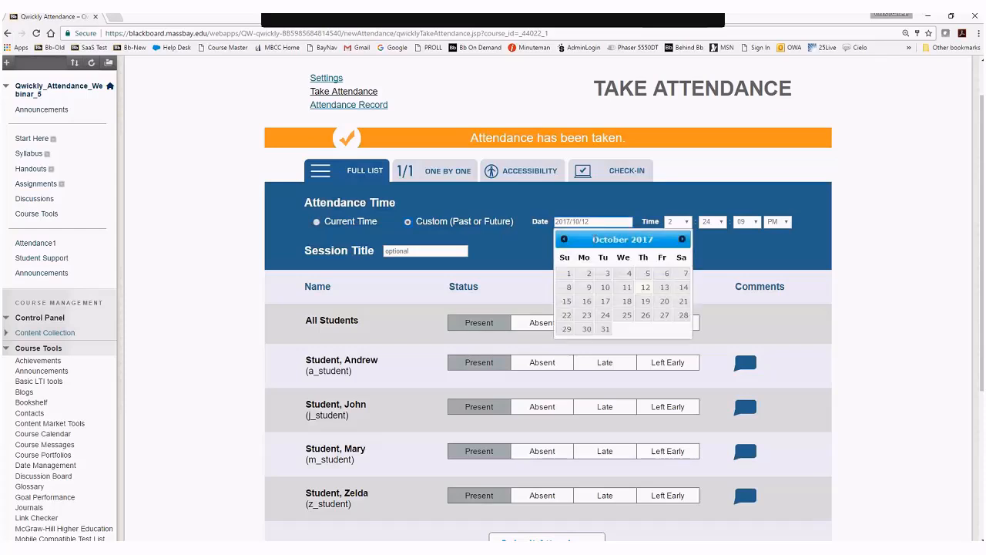
{"action": "left_click", "coordinate": [588, 287]}
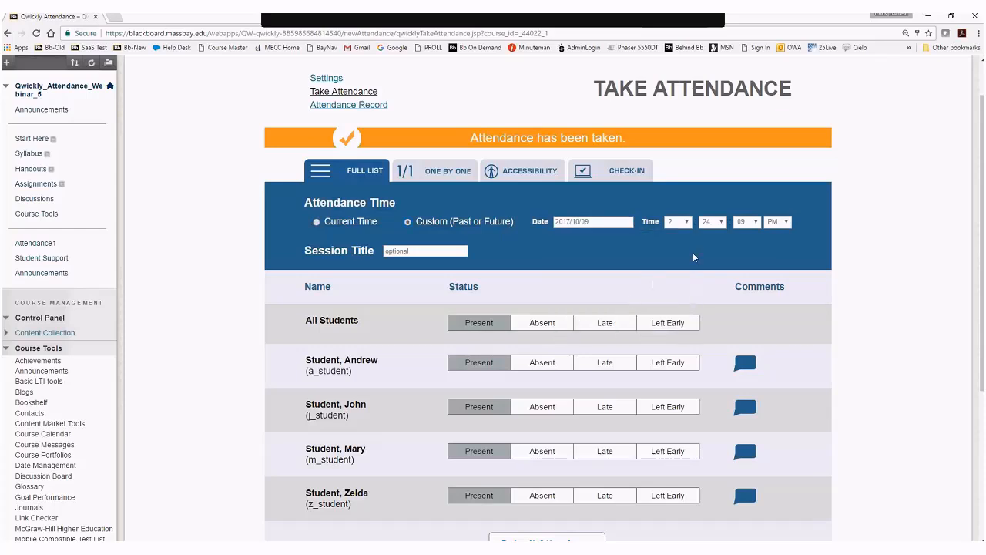
Set the session time to 1:00 PM and submit the attendance with all students Present
{"action": "left_click", "coordinate": [685, 222]}
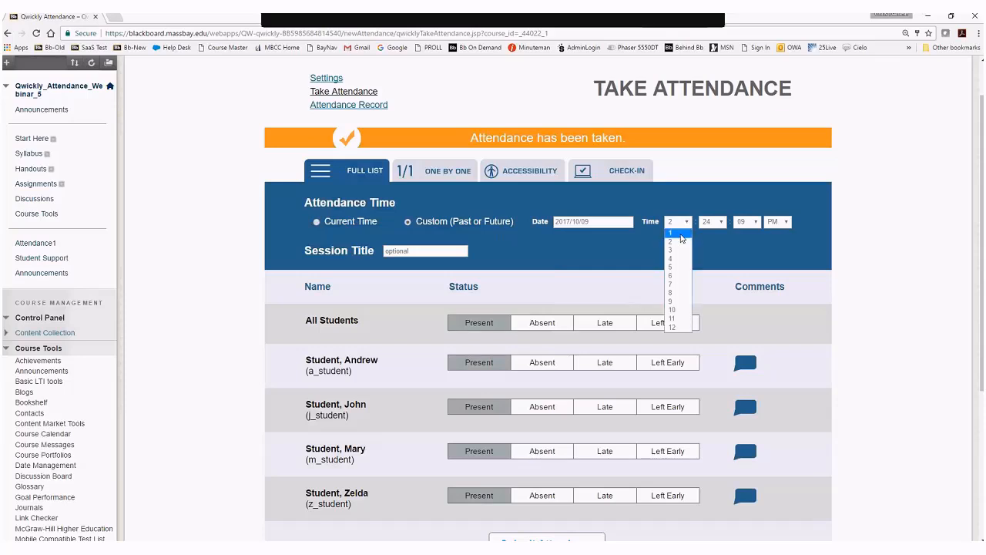
{"action": "left_click", "coordinate": [670, 233]}
{"action": "left_click", "coordinate": [711, 222]}
{"action": "left_click", "coordinate": [707, 241]}
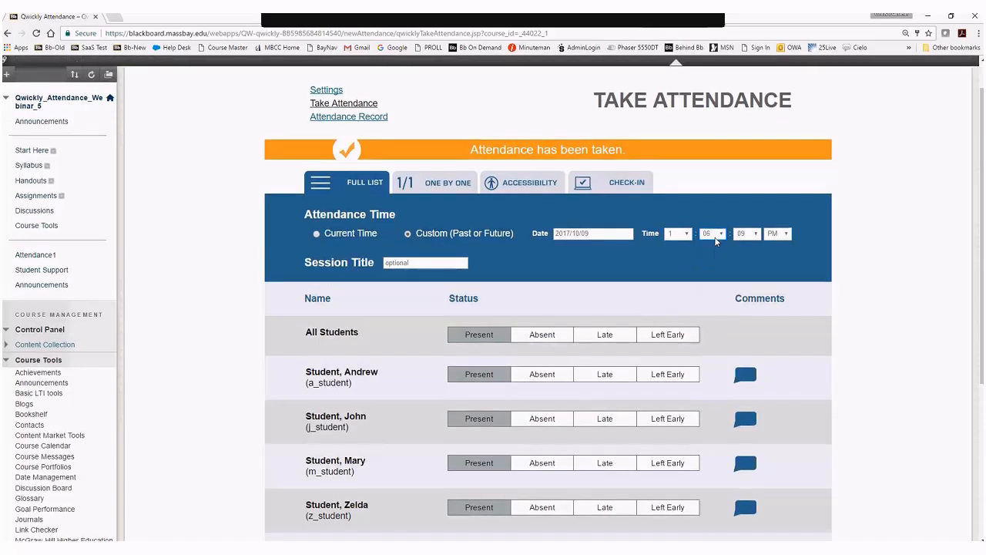
{"action": "scroll", "coordinate": [716, 241], "scroll_direction": "up", "scroll_amount": 1}
{"action": "left_click", "coordinate": [712, 273]}
{"action": "left_click", "coordinate": [712, 285]}
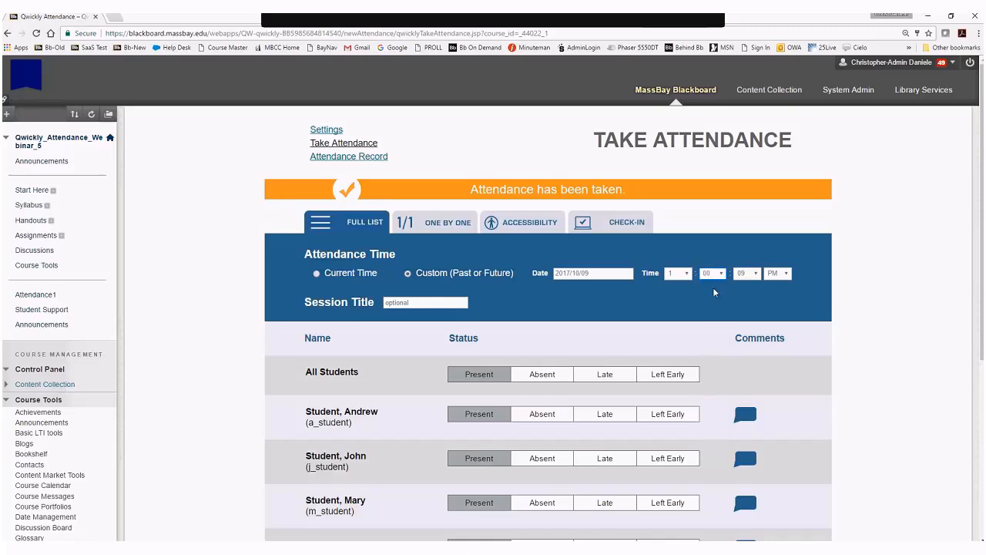
{"action": "left_click", "coordinate": [747, 272]}
{"action": "left_click", "coordinate": [756, 273]}
{"action": "scroll", "coordinate": [621, 325], "scroll_direction": "down", "scroll_amount": 2}
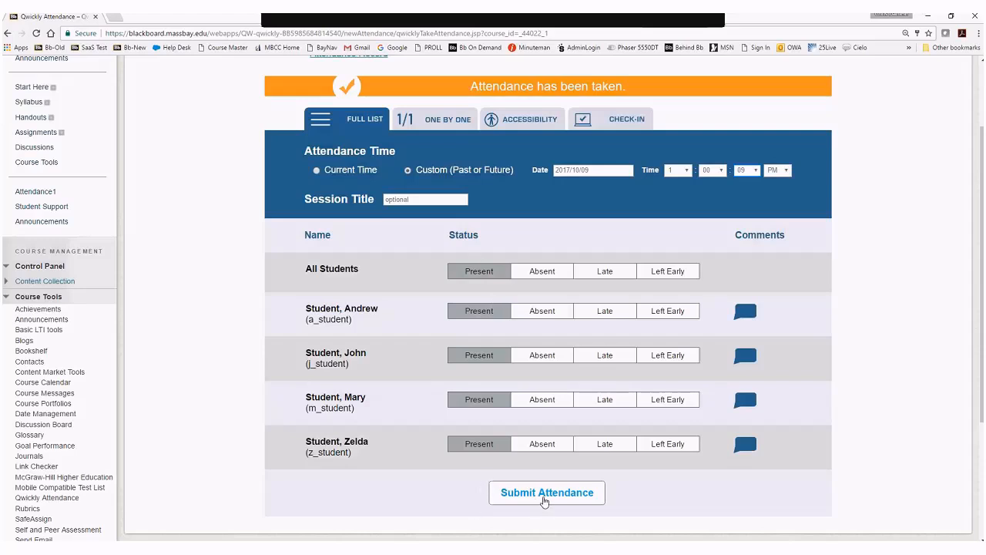
{"action": "left_click", "coordinate": [548, 501]}
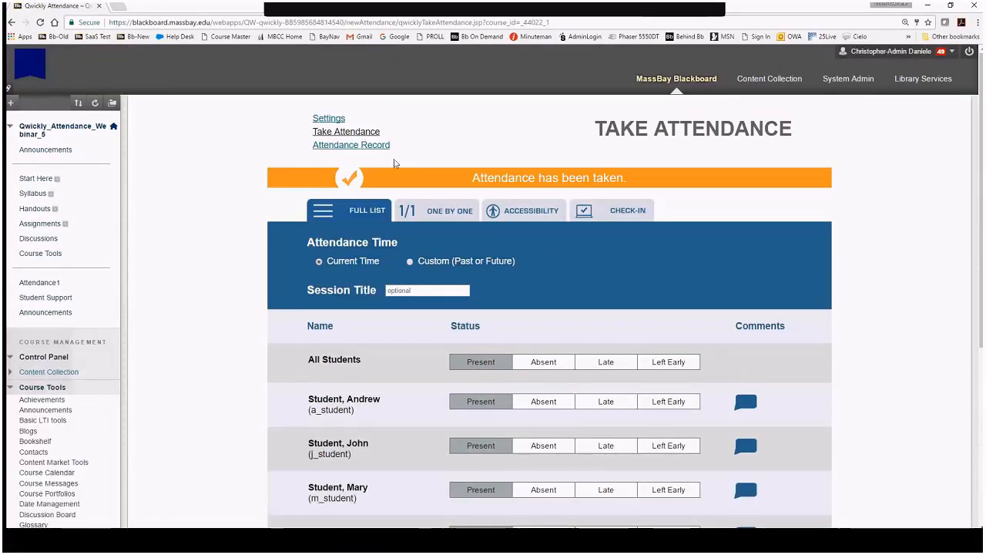
Open the attendance record, retitle the first October 9 session "Oct 9 Lec" and save its details
{"action": "left_click", "coordinate": [374, 149]}
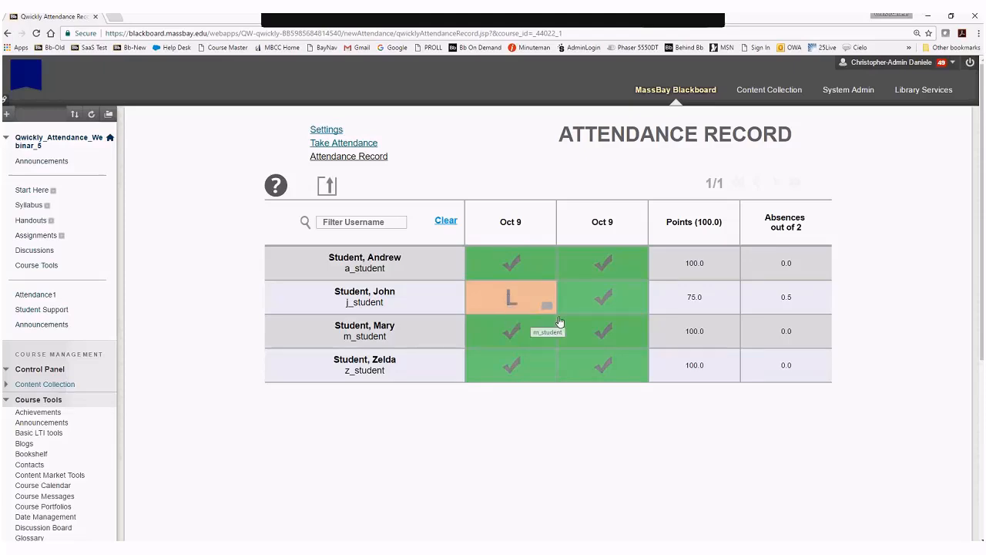
{"action": "left_click", "coordinate": [513, 230]}
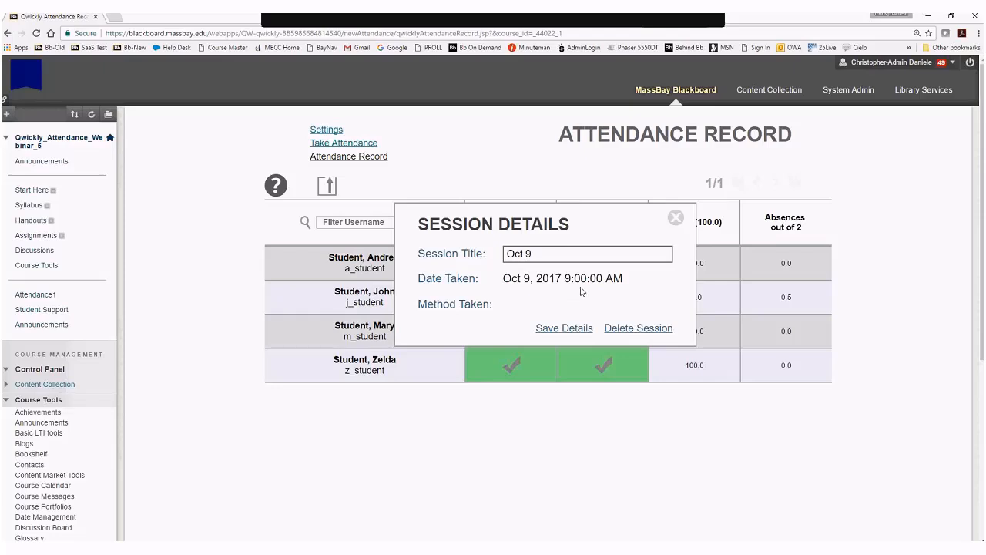
{"action": "left_click", "coordinate": [546, 254]}
{"action": "type", "text": "Lec"}
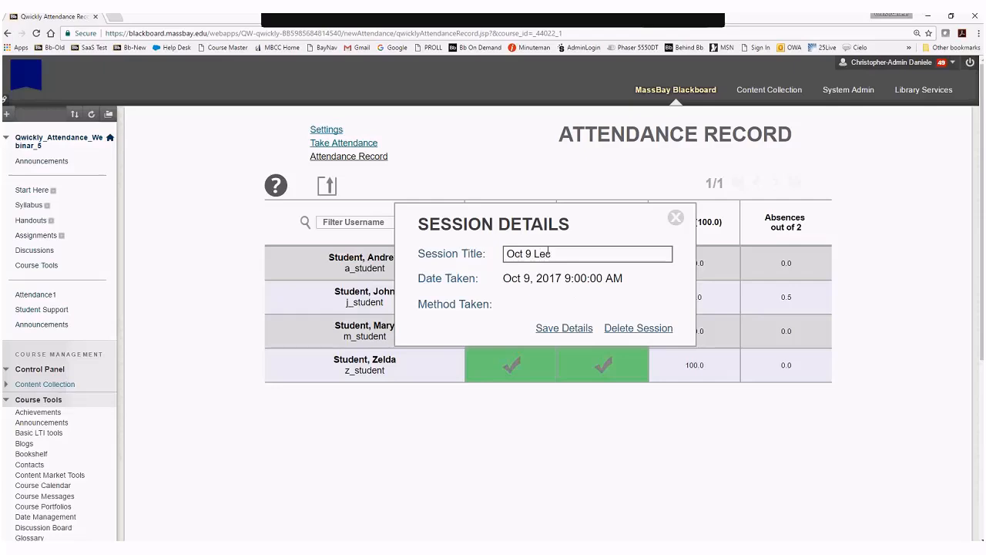
{"action": "left_click", "coordinate": [584, 331]}
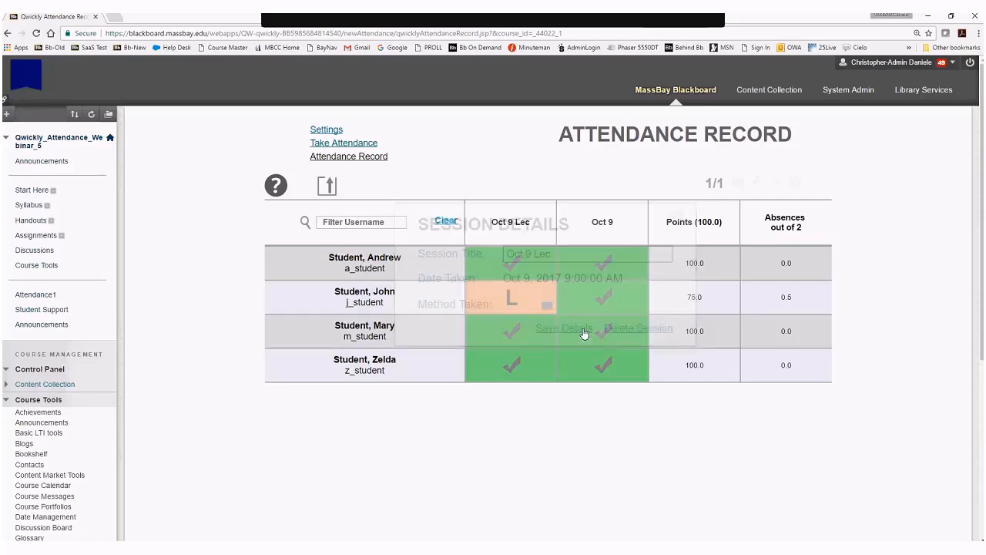
Retitle the second October 9 session "Oct 9 Lab" and save its details
{"action": "left_click", "coordinate": [608, 228]}
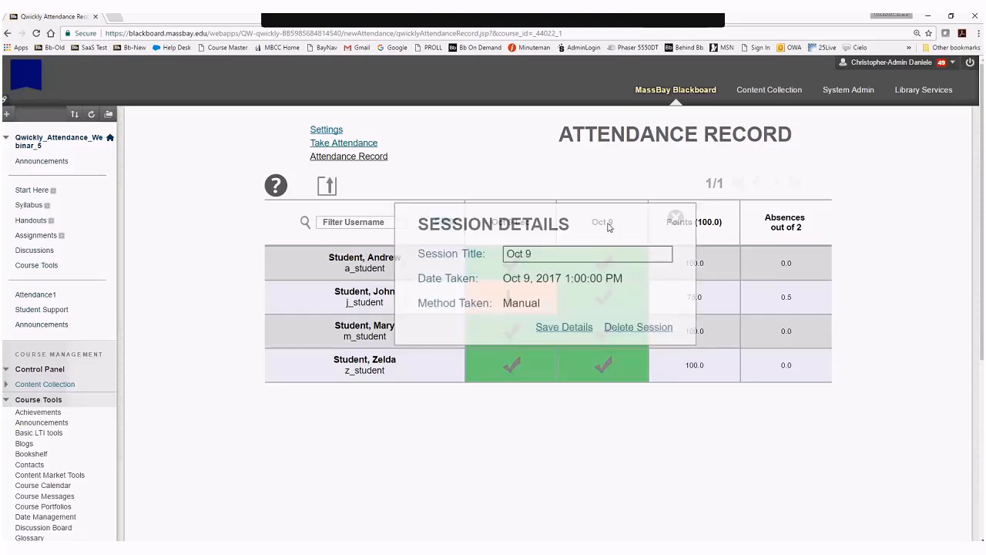
{"action": "left_click", "coordinate": [573, 258]}
{"action": "type", "text": "lab"}
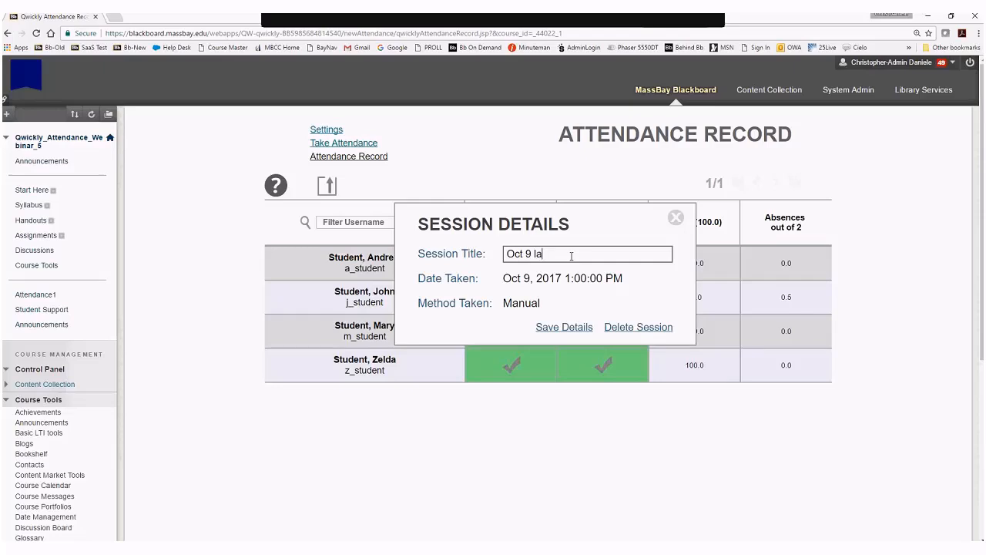
{"action": "key", "text": "BackSpace"}
{"action": "key", "text": "BackSpace"}
{"action": "key", "text": "BackSpace"}
{"action": "type", "text": "Lab"}
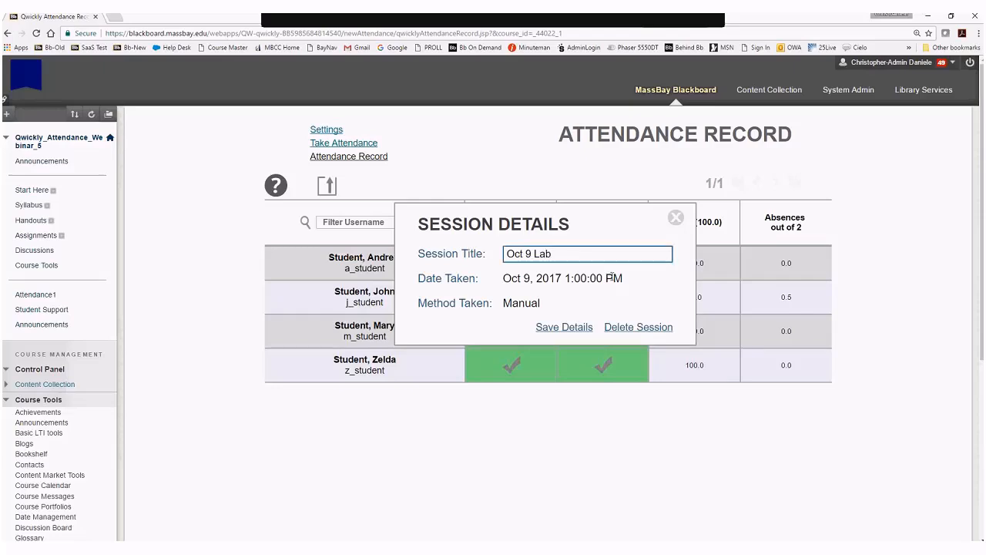
{"action": "left_click", "coordinate": [574, 329]}
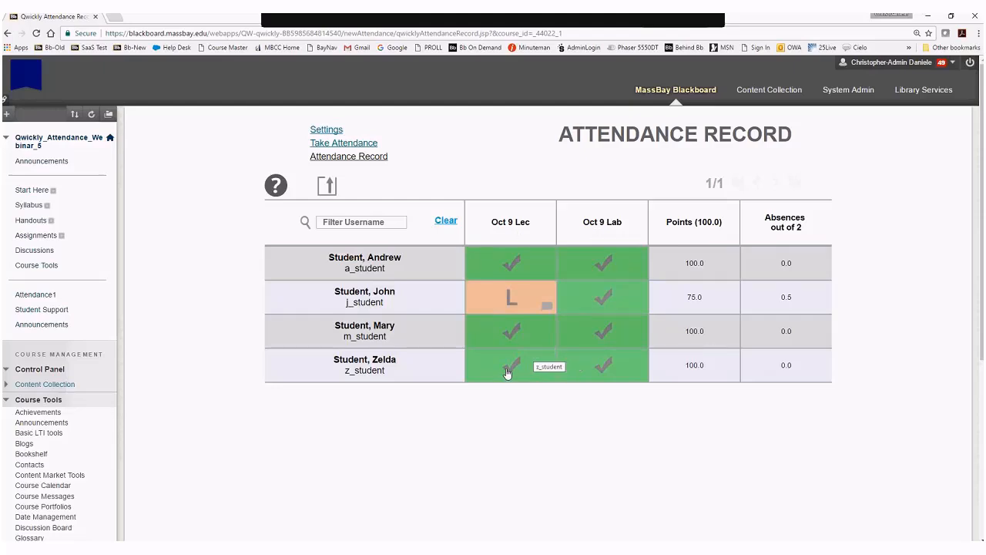
Change the last student's status in the Oct 9 Lab session to Left Early and save the record
{"action": "left_click", "coordinate": [605, 367]}
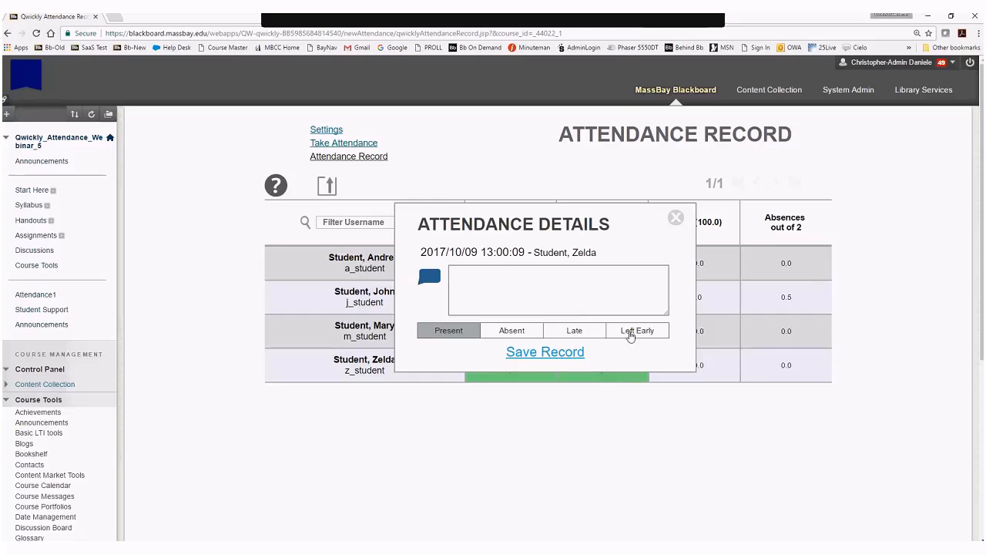
{"action": "left_click", "coordinate": [630, 333]}
{"action": "left_click", "coordinate": [567, 354]}
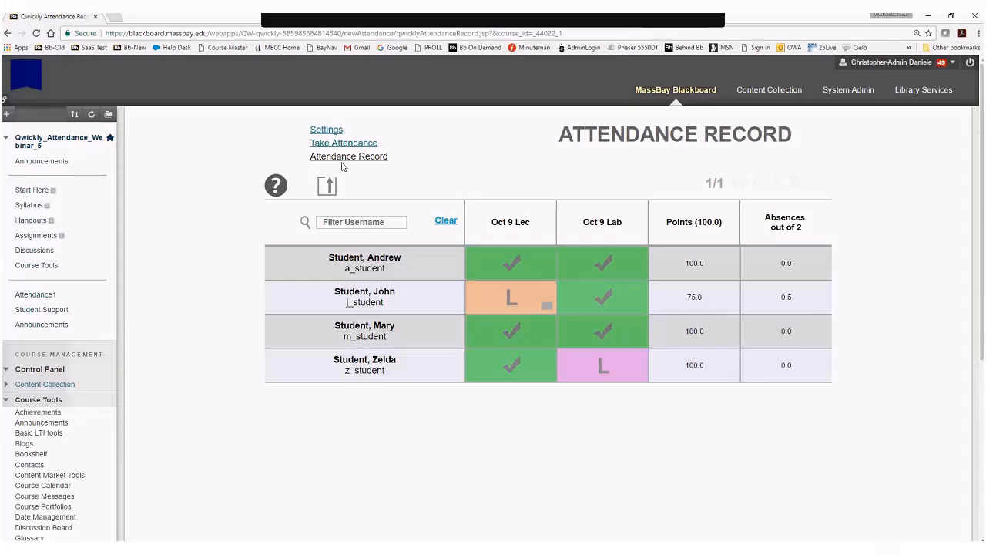
Take attendance for the current time, marking the first student Absent and the others Present, and submit it
{"action": "left_click", "coordinate": [343, 144]}
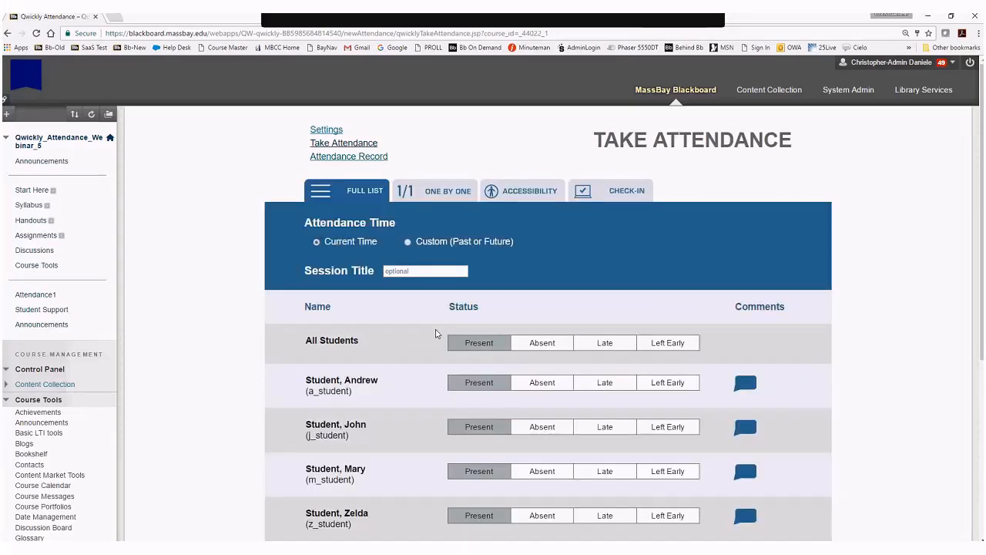
{"action": "left_click", "coordinate": [408, 242]}
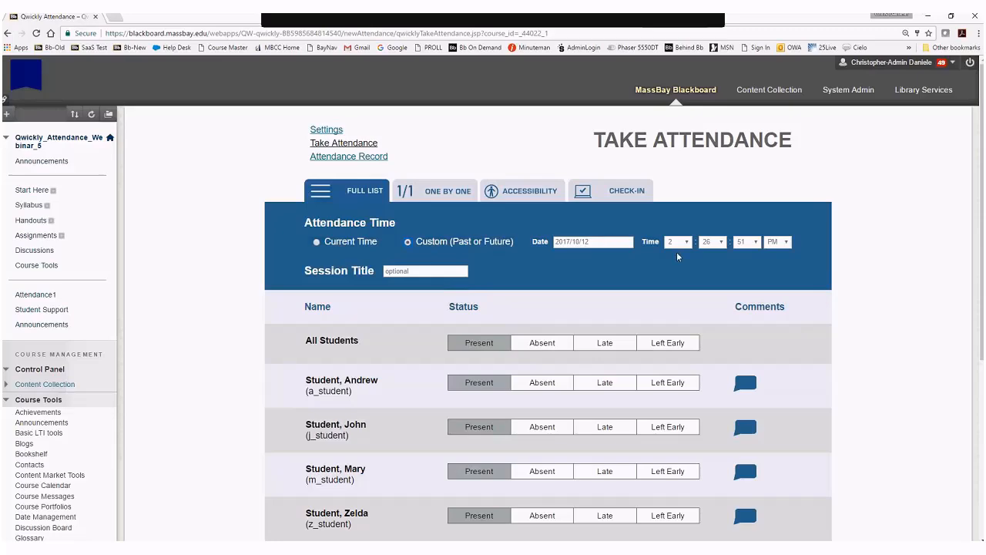
{"action": "left_click", "coordinate": [317, 243]}
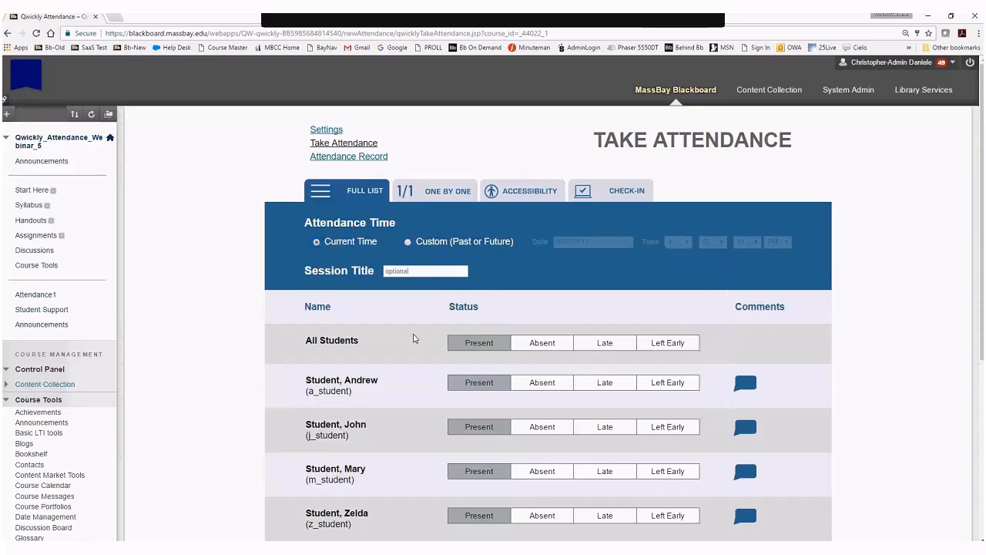
{"action": "scroll", "coordinate": [606, 409], "scroll_direction": "down", "scroll_amount": 1}
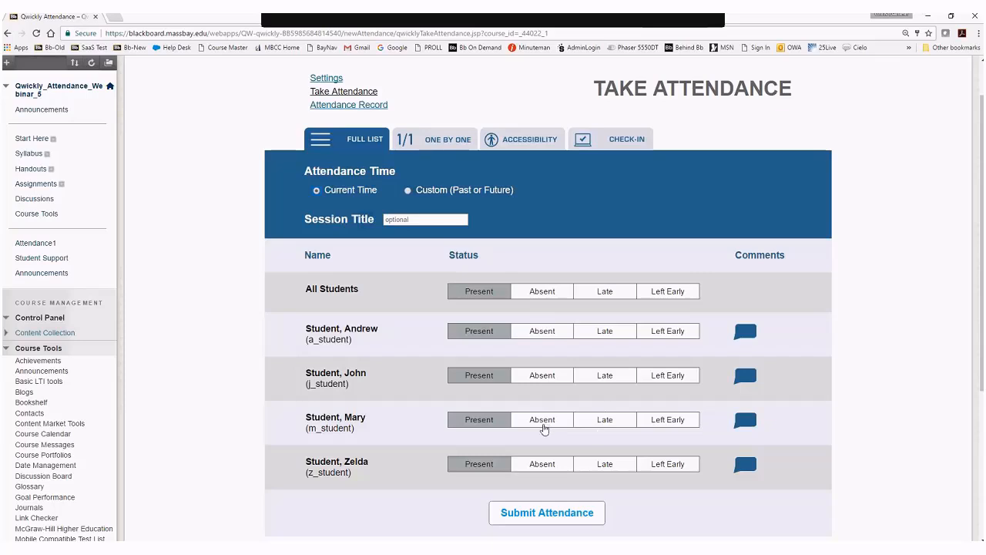
{"action": "left_click", "coordinate": [561, 336]}
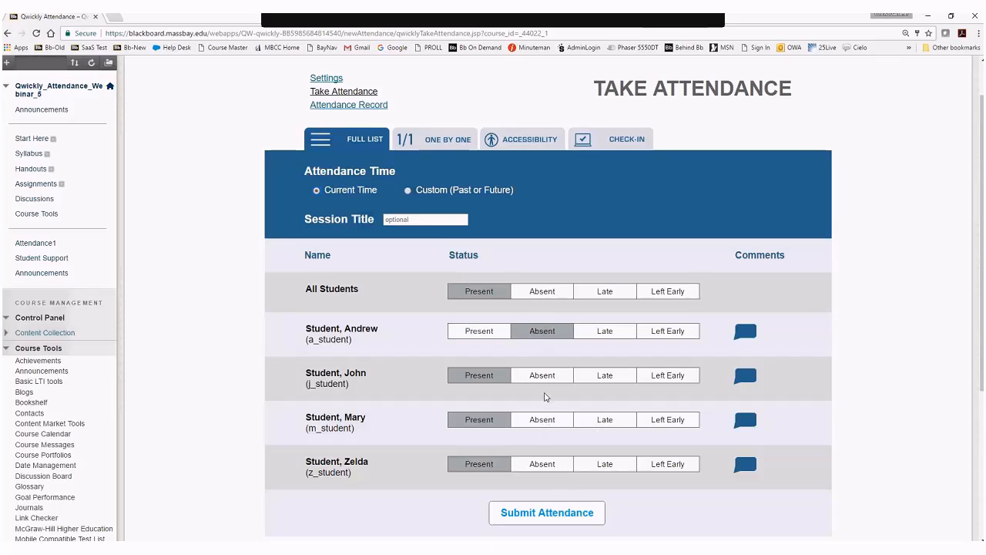
{"action": "left_click", "coordinate": [567, 513]}
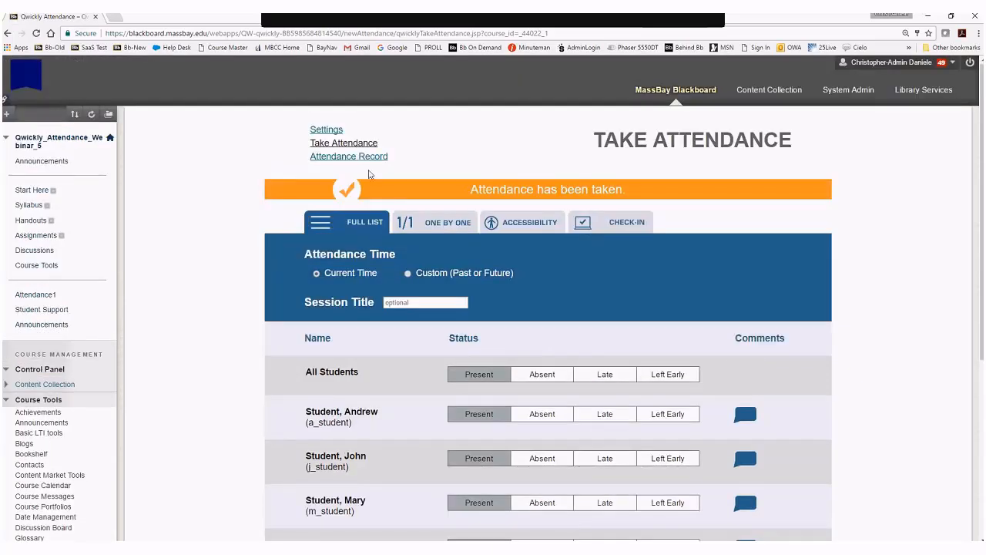
Review the attendance record, check the system statuses' points and absence percentages in the settings, and return to the record
{"action": "left_click", "coordinate": [360, 156]}
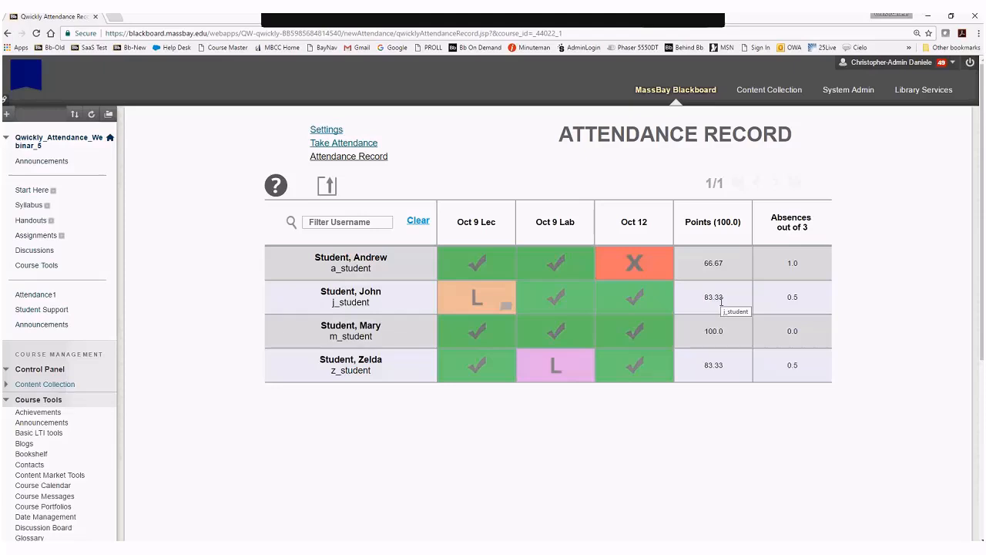
{"action": "left_click", "coordinate": [309, 132]}
{"action": "scroll", "coordinate": [531, 345], "scroll_direction": "down", "scroll_amount": 10}
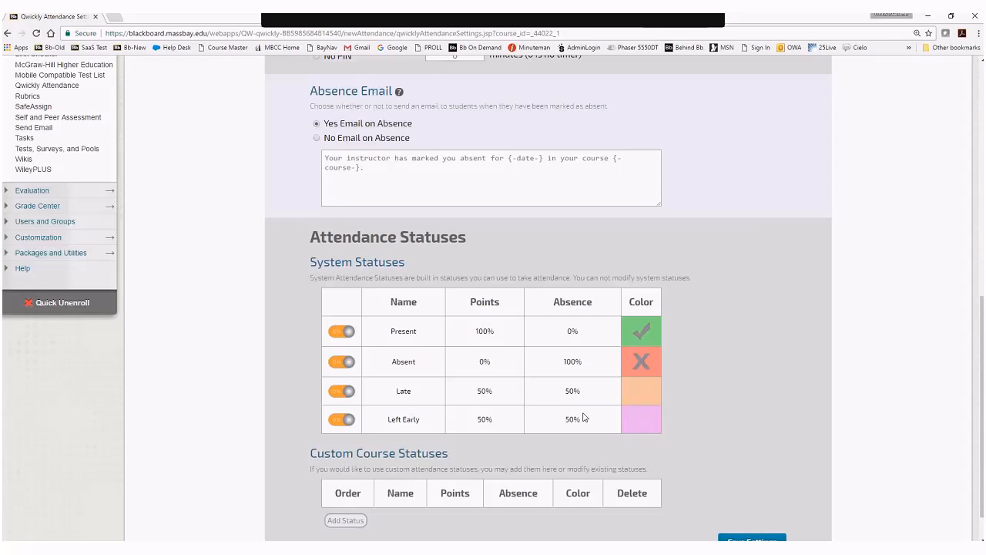
{"action": "scroll", "coordinate": [583, 416], "scroll_direction": "up", "scroll_amount": 15}
{"action": "left_click", "coordinate": [348, 155]}
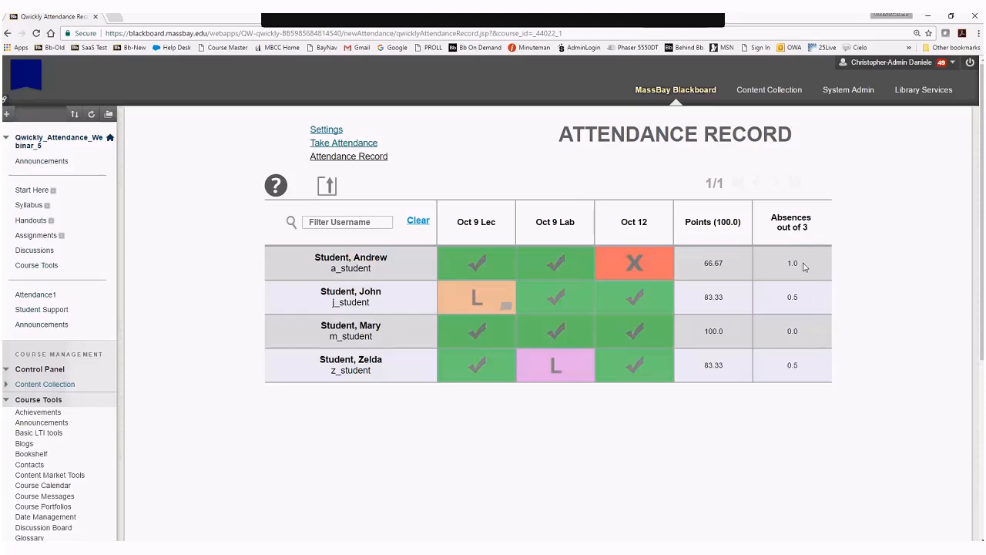
Switch the absences column to Percent Attended and open a CSV export of the attendance record
{"action": "left_click", "coordinate": [794, 233]}
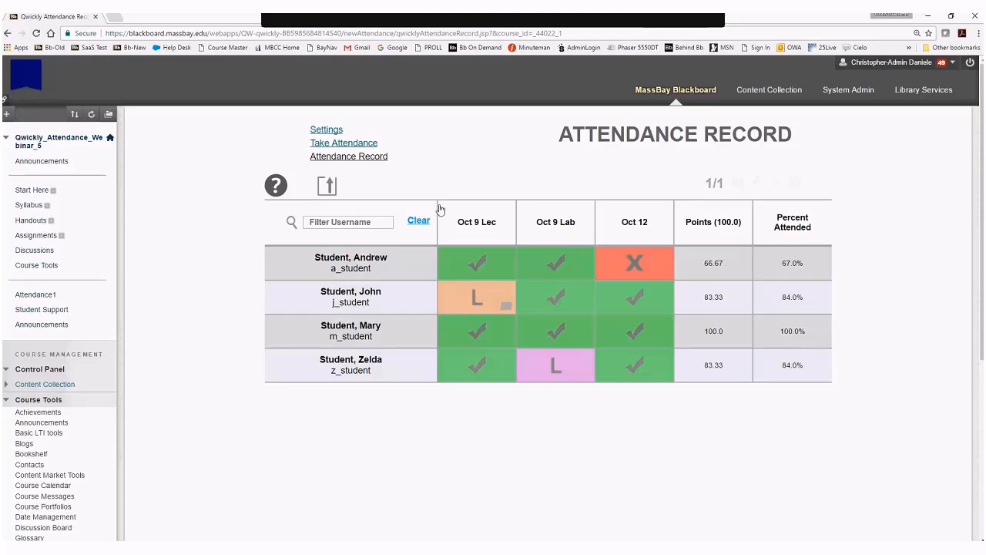
{"action": "left_click", "coordinate": [327, 187]}
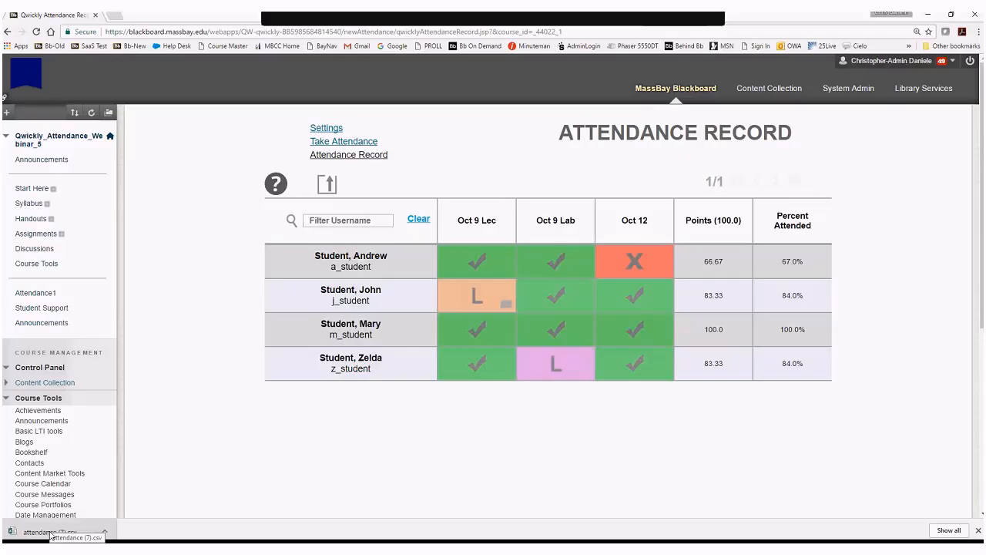
{"action": "left_click", "coordinate": [54, 532]}
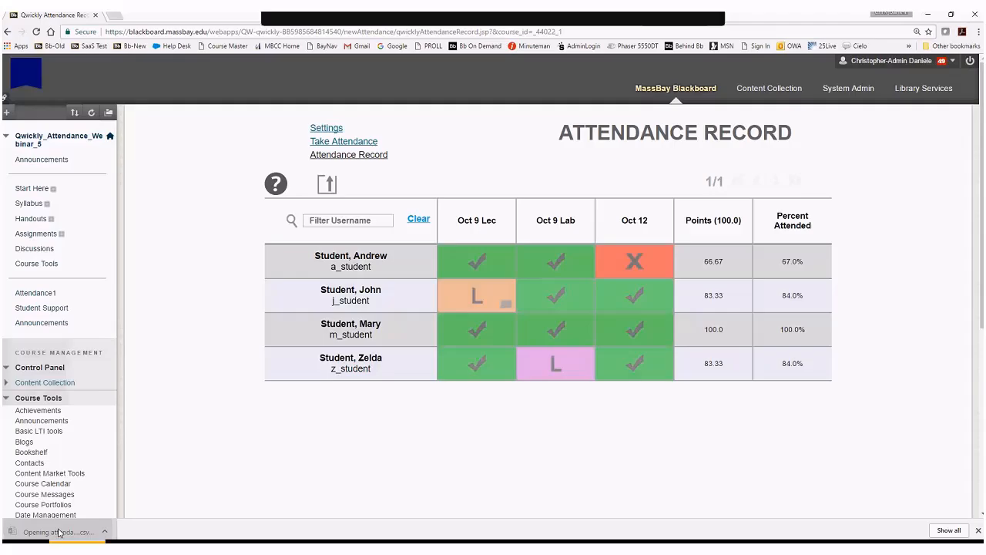